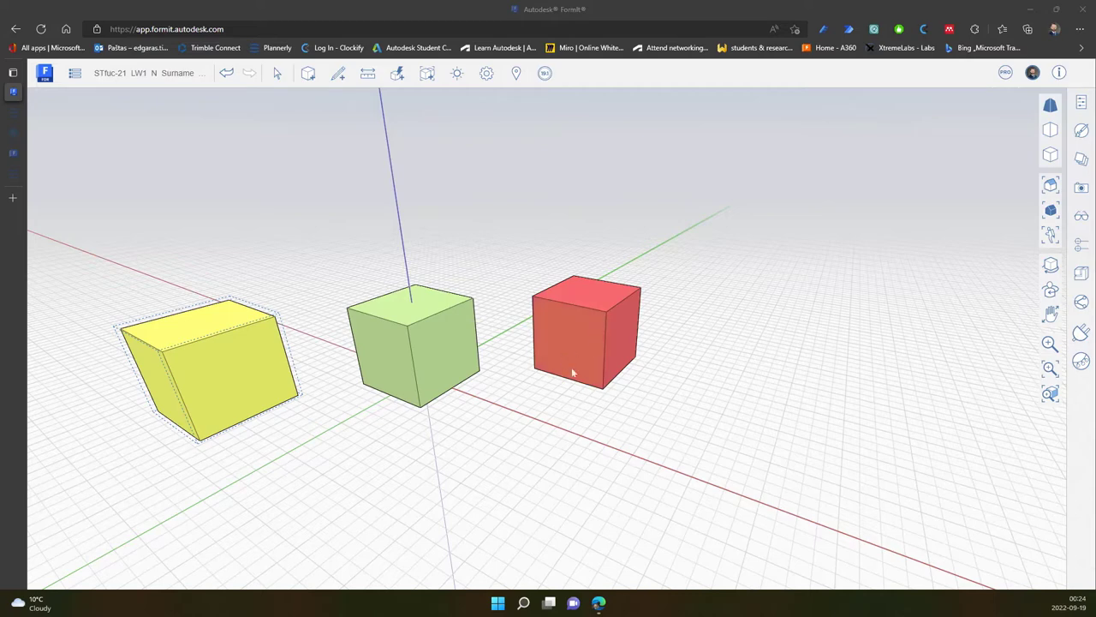
# Orbit around the three cubes and briefly check the model Properties panel
pyautogui.moveTo(534, 404); pyautogui.dragTo(663, 419, button='middle')
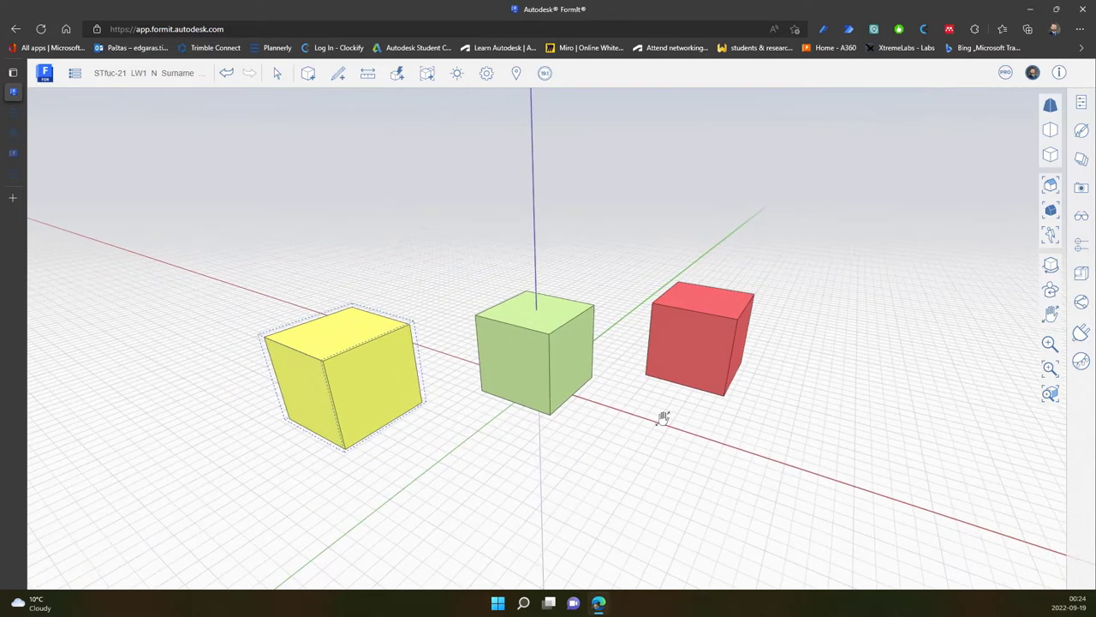
pyautogui.click(1081, 103)
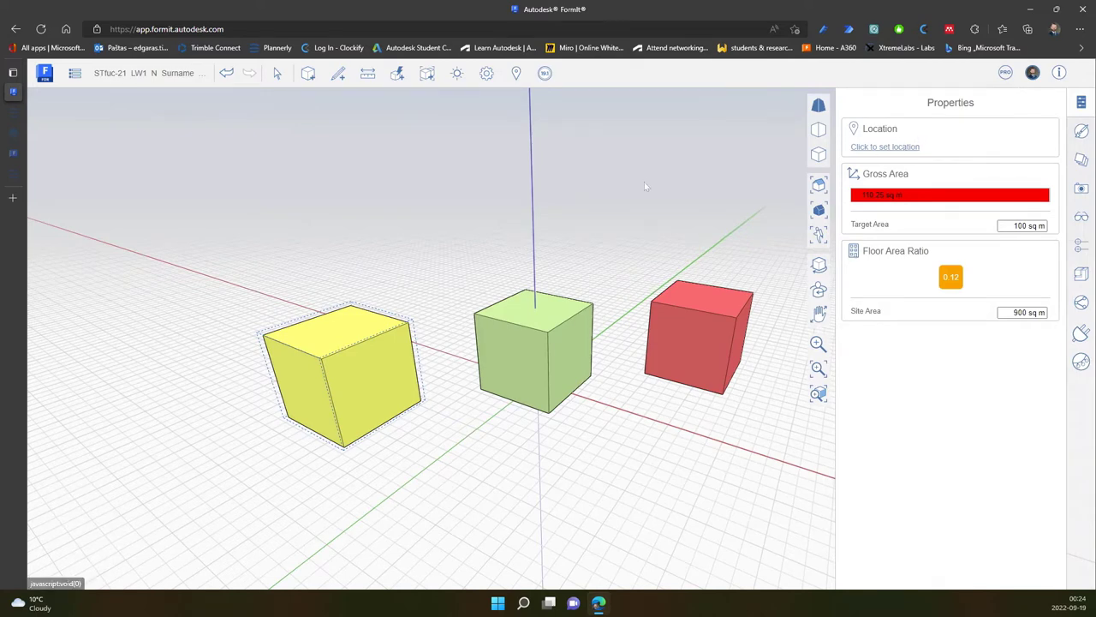
pyautogui.click(1081, 103)
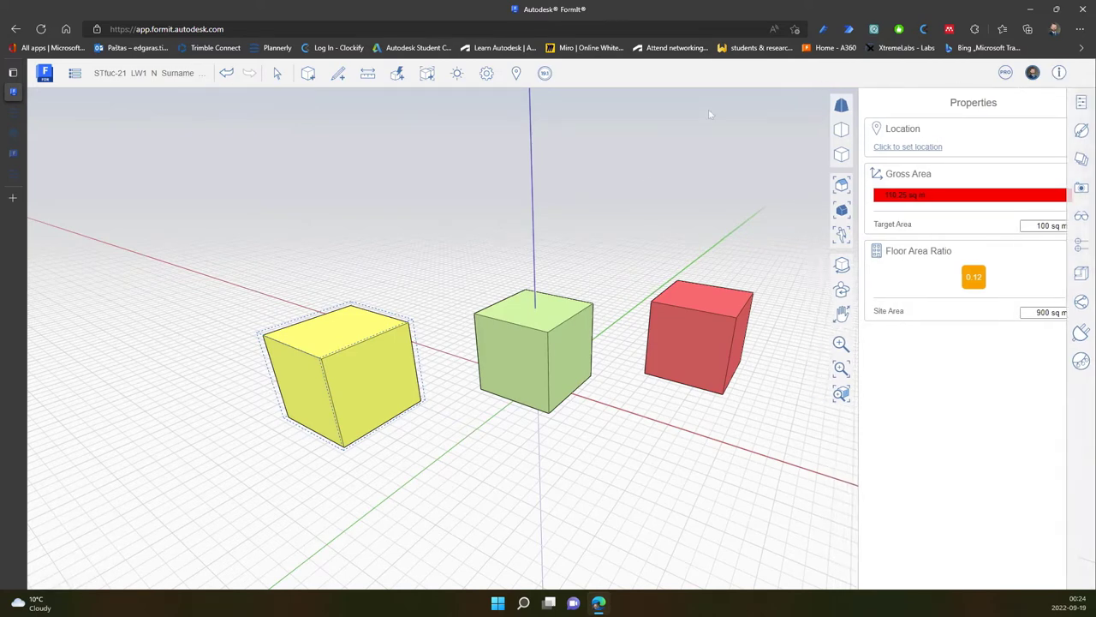
# In Set Location, switch between road map and satellite styles and toggle place labels
pyautogui.click(517, 75)
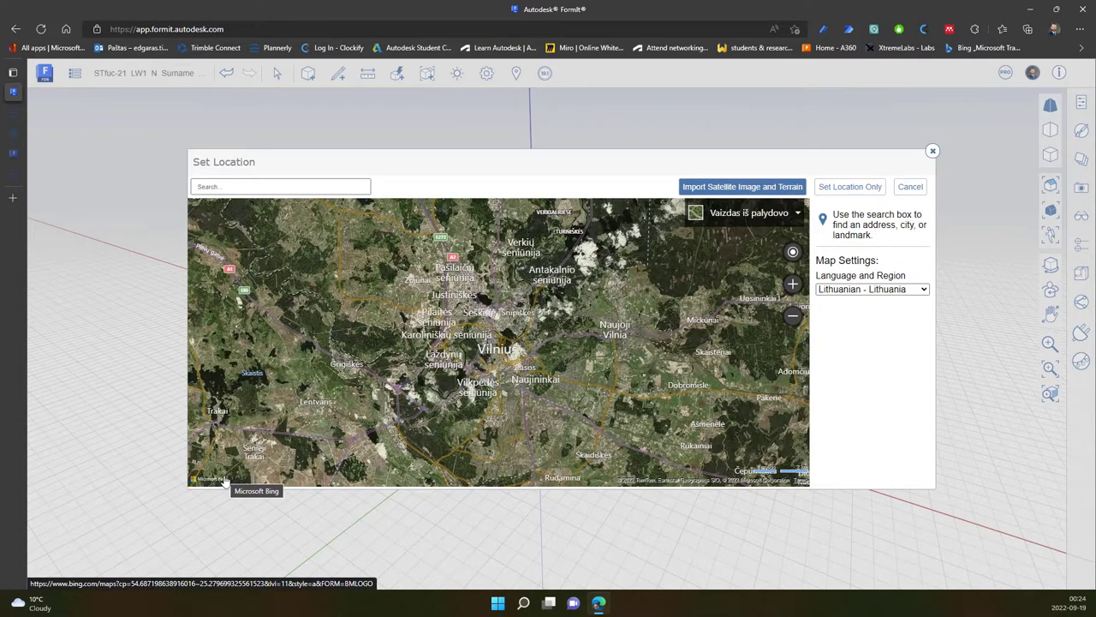
pyautogui.click(749, 213)
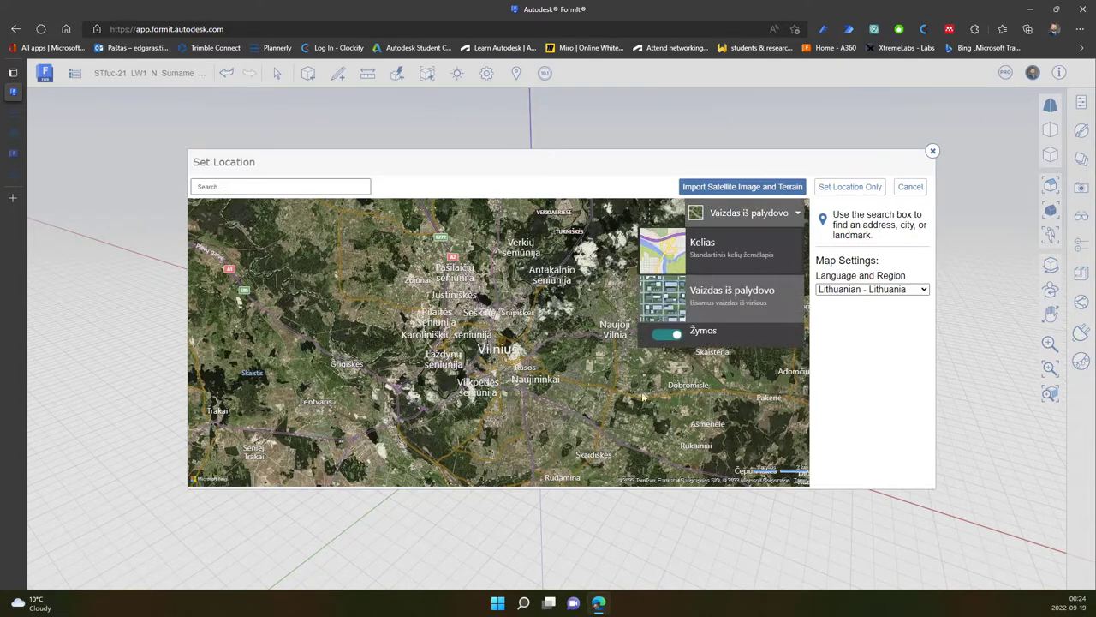
pyautogui.click(744, 257)
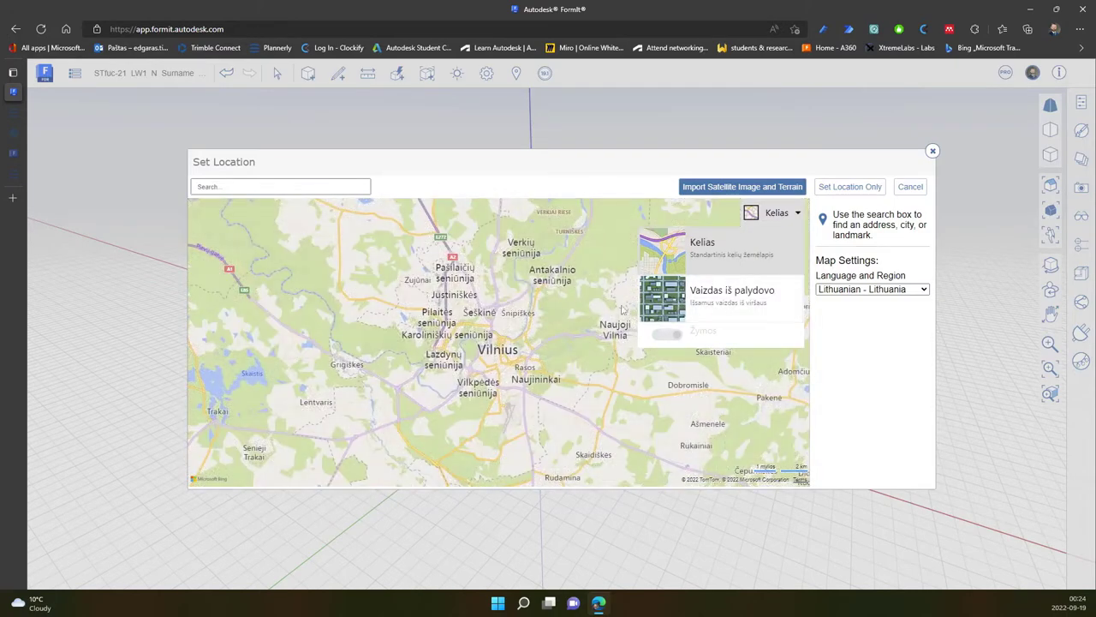
pyautogui.click(743, 305)
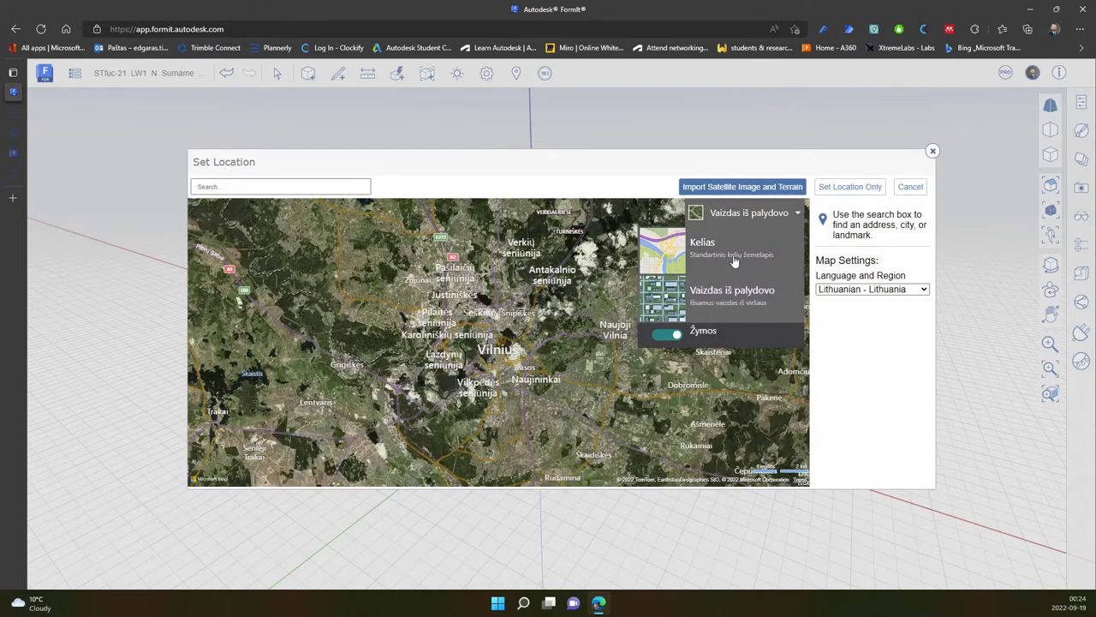
pyautogui.click(734, 260)
pyautogui.click(729, 308)
pyautogui.click(666, 335)
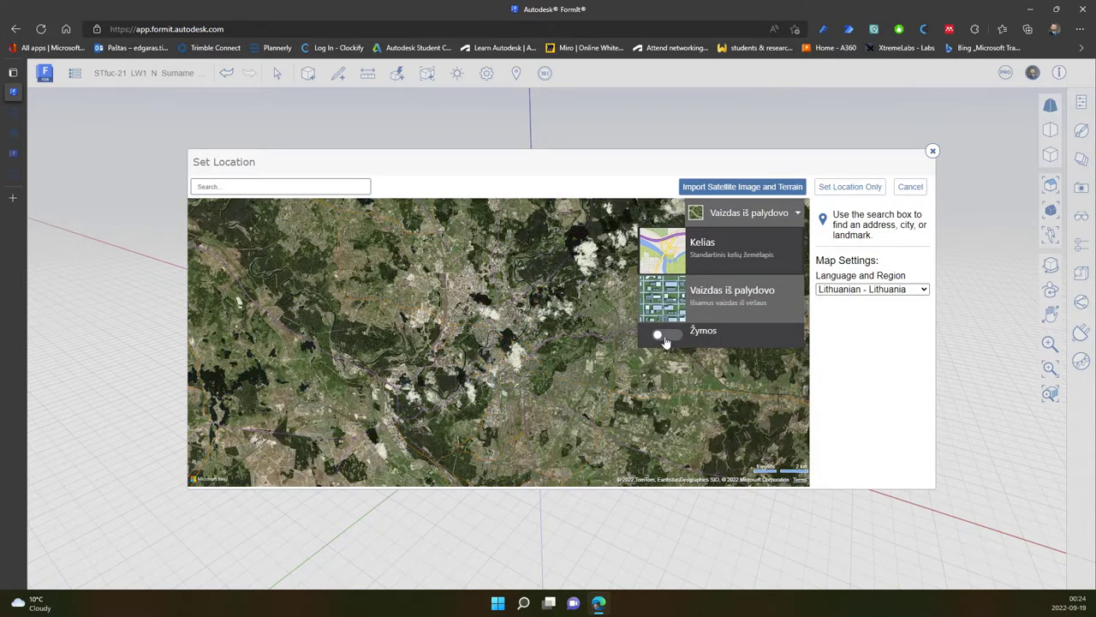
pyautogui.click(667, 336)
pyautogui.click(670, 335)
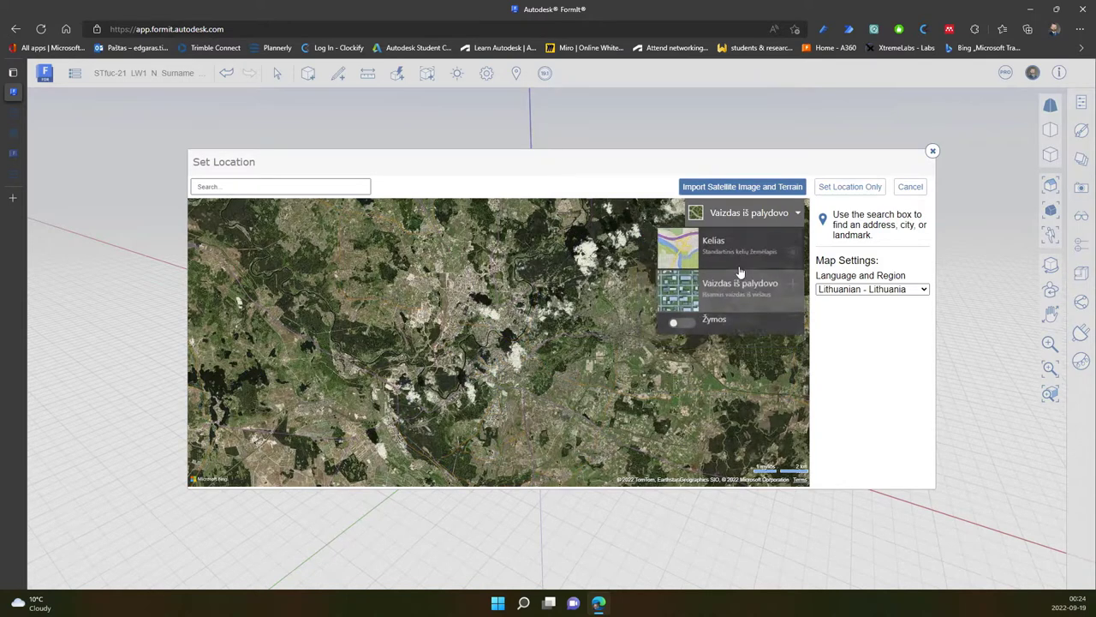
# Browse the language list, keep Lithuanian - Lithuania, and return to labelled satellite imagery
pyautogui.click(884, 295)
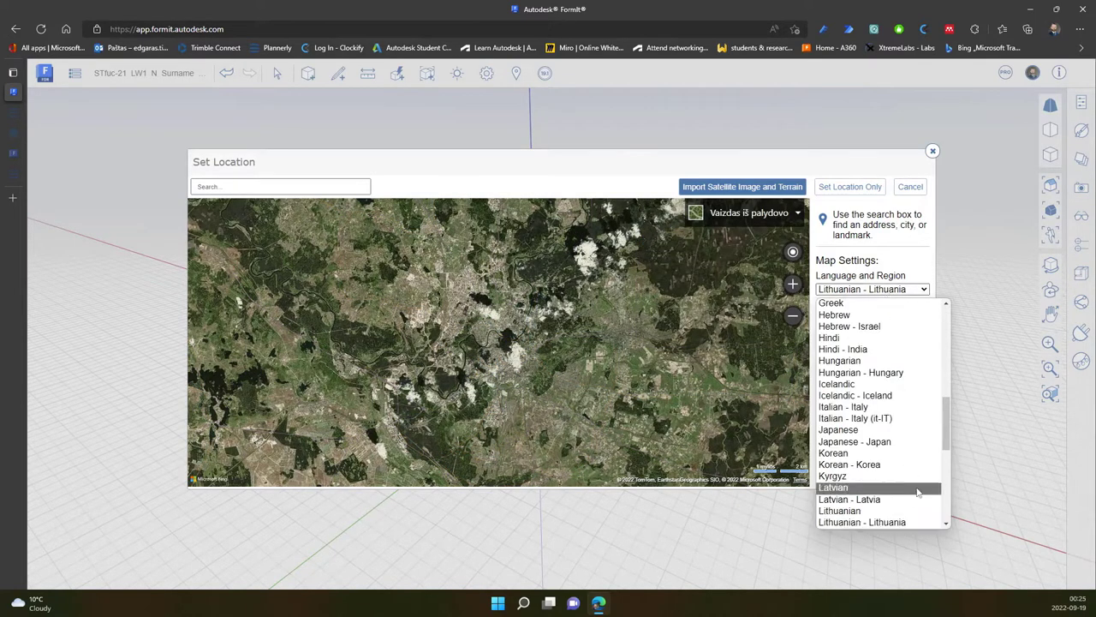
pyautogui.moveTo(949, 423)
pyautogui.mouseDown()
pyautogui.moveTo(949, 458)
pyautogui.moveTo(959, 443)
pyautogui.mouseUp()
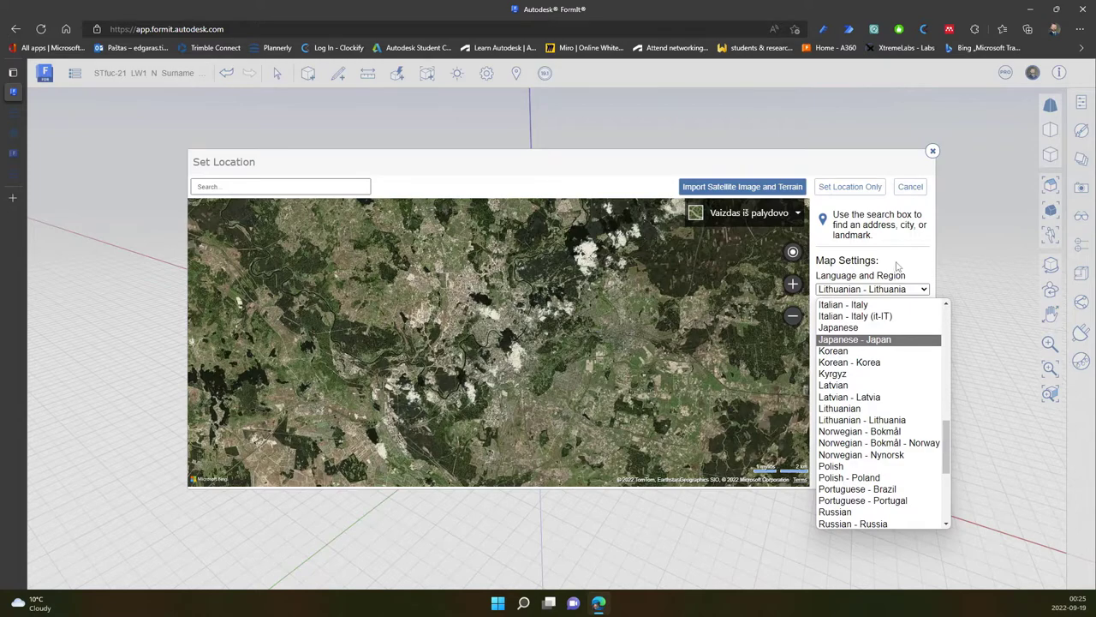
pyautogui.click(751, 213)
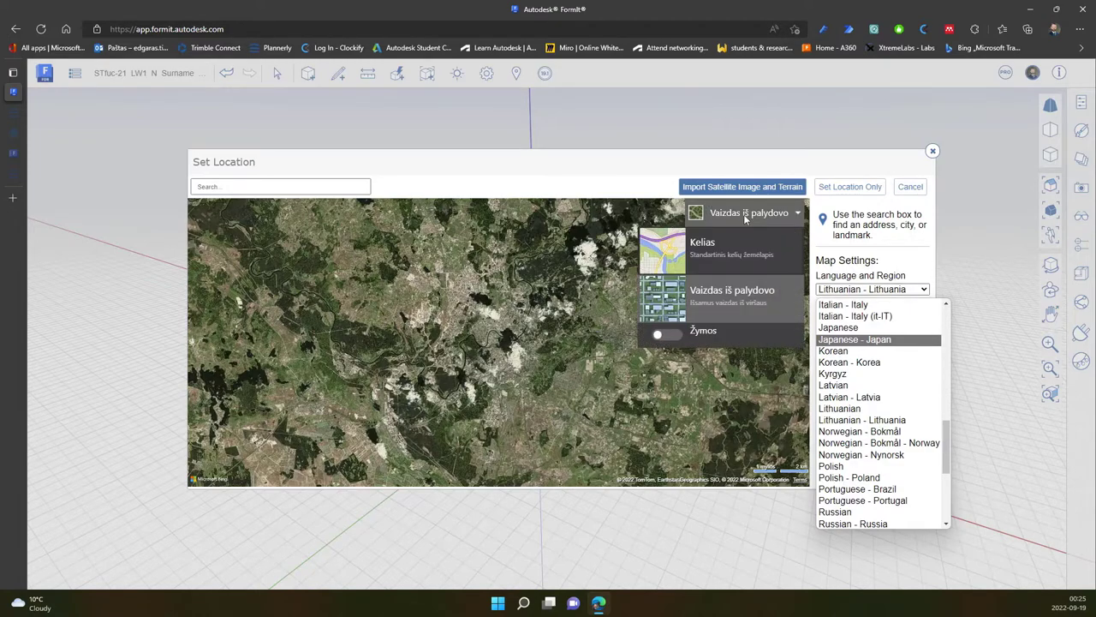
pyautogui.press('Escape')
pyautogui.click(716, 276)
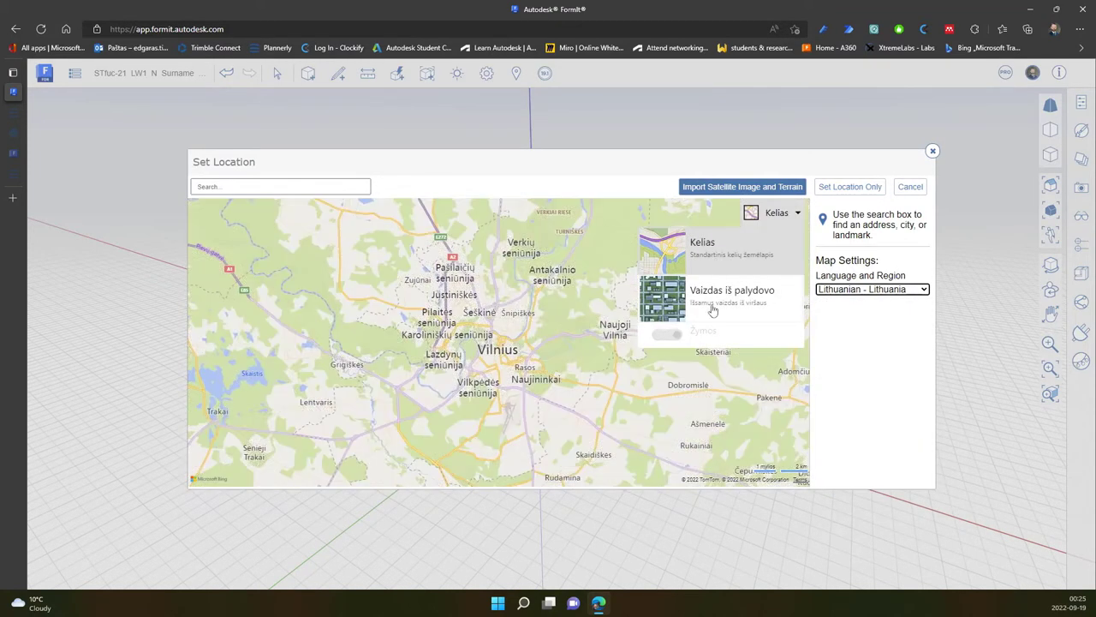
pyautogui.click(718, 298)
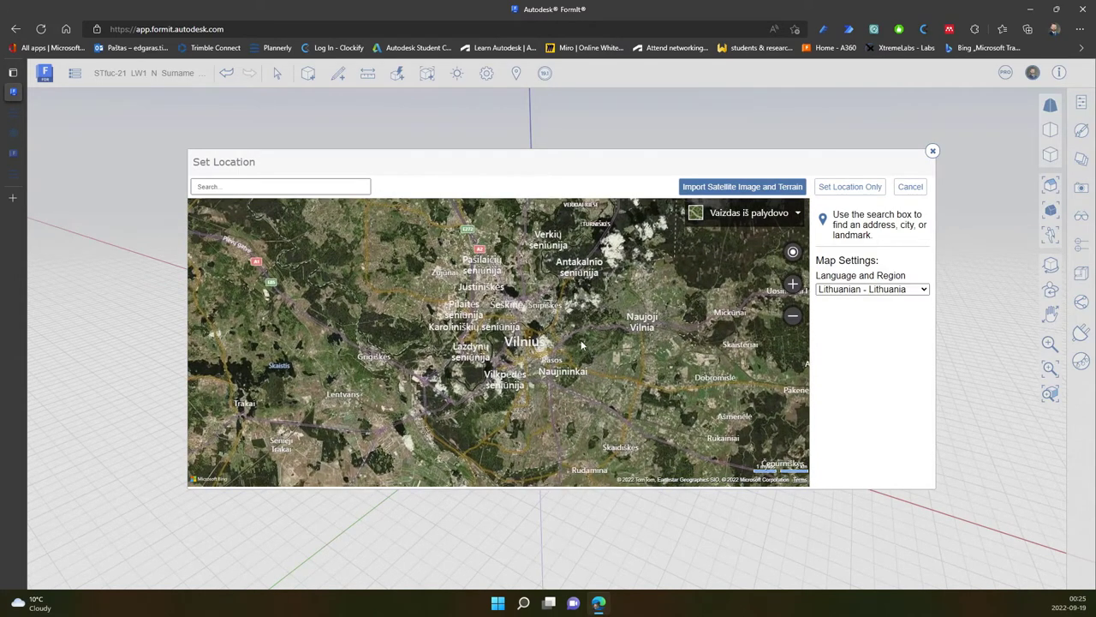
# Zoom and pan to Šv. Ignoto gatvė in Vilnius old town and start the satellite/terrain import
pyautogui.scroll(3, 580, 344)
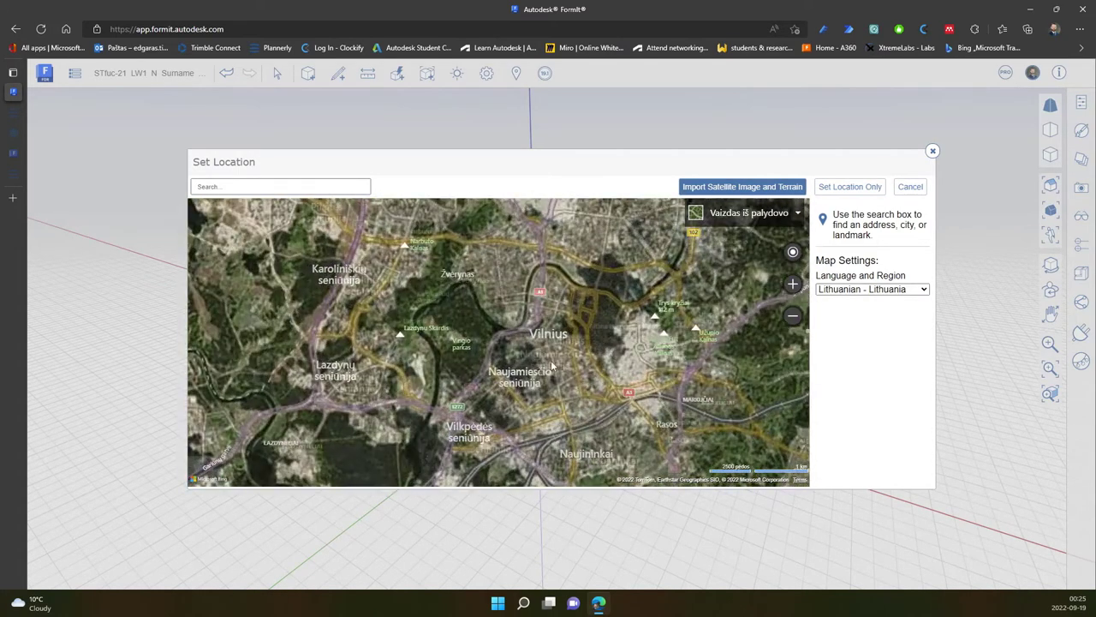
pyautogui.scroll(1, 572, 368)
pyautogui.scroll(1, 548, 364)
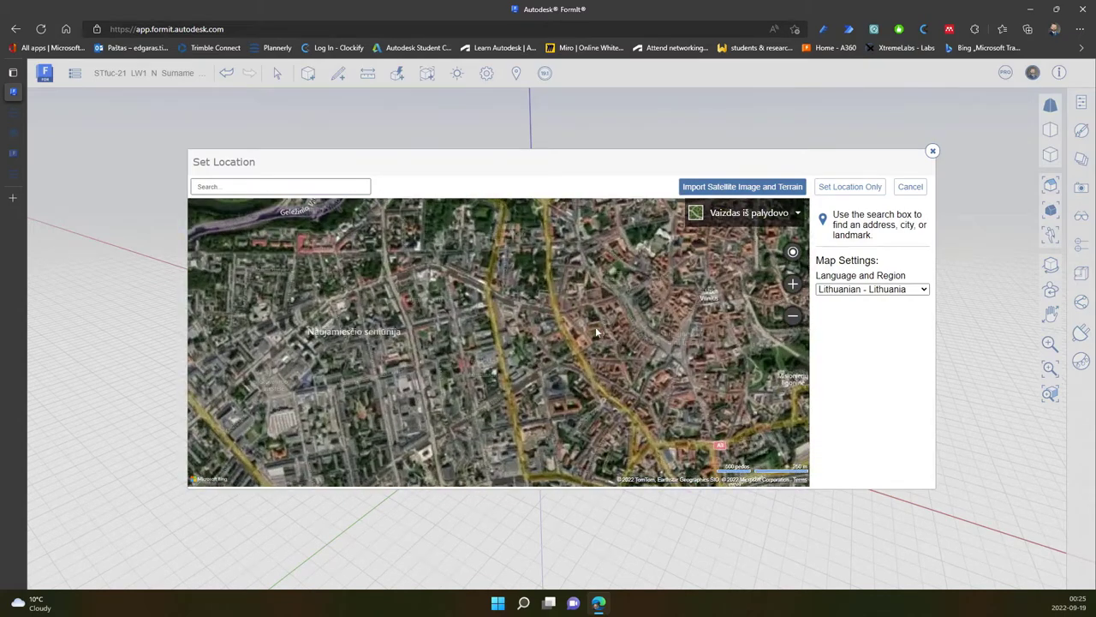
pyautogui.scroll(1, 537, 360)
pyautogui.scroll(1, 536, 361)
pyautogui.scroll(1, 536, 373)
pyautogui.scroll(1, 537, 390)
pyautogui.scroll(1, 537, 407)
pyautogui.scroll(1, 537, 408)
pyautogui.scroll(1, 574, 389)
pyautogui.moveTo(570, 358)
pyautogui.mouseDown()
pyautogui.moveTo(506, 302)
pyautogui.moveTo(528, 326)
pyautogui.mouseUp()
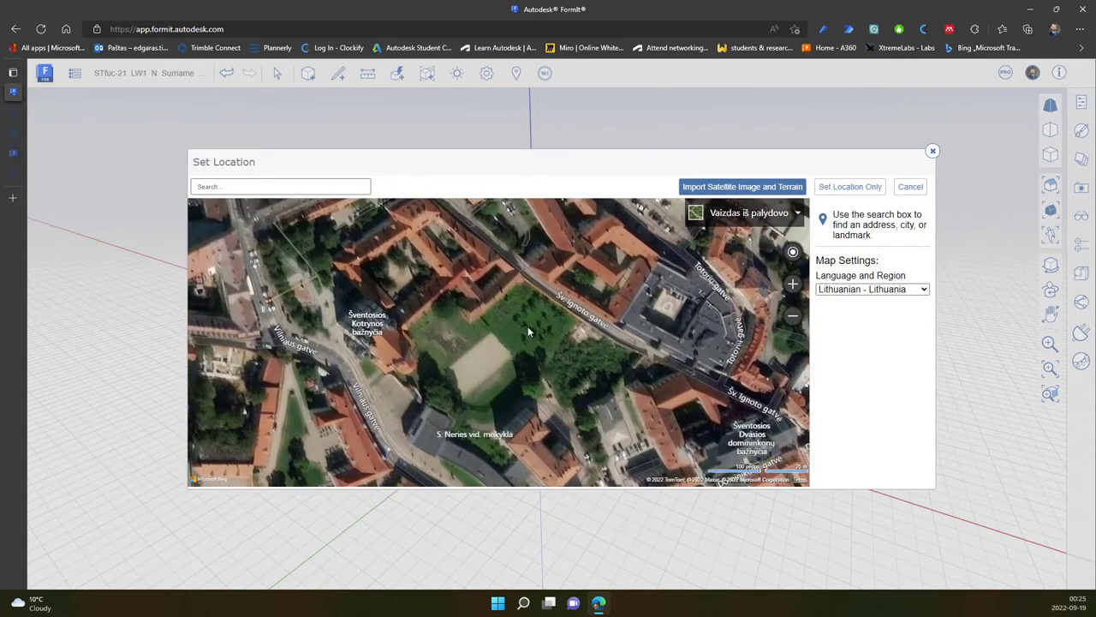
pyautogui.click(735, 188)
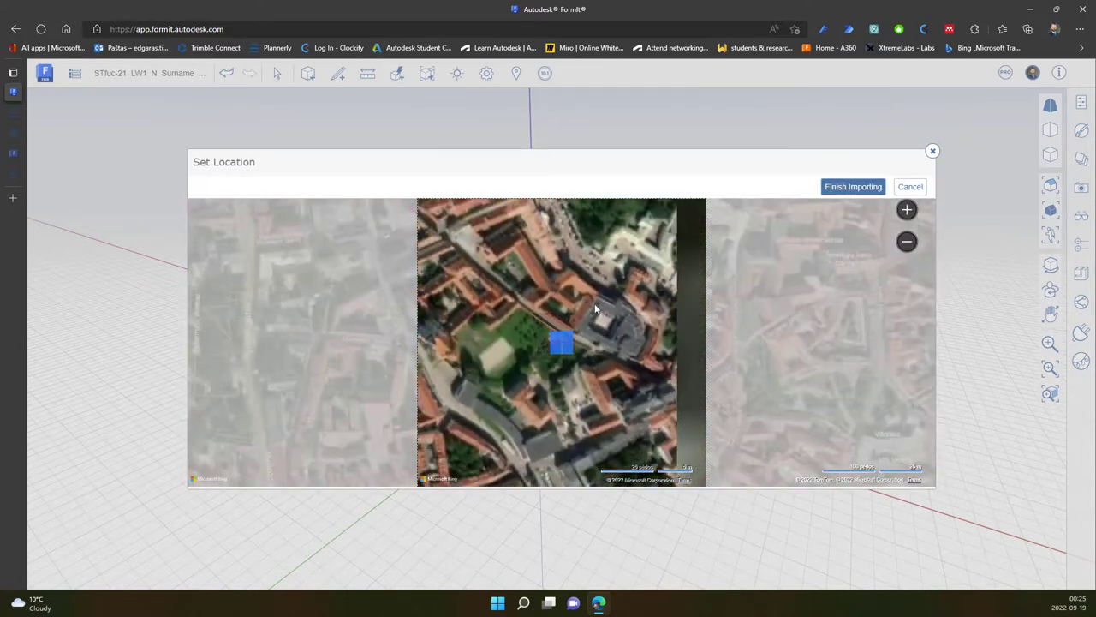
# Frame the Šv. Ignoto gatvė courtyard building in the import area and finish importing
pyautogui.moveTo(600, 307)
pyautogui.mouseDown()
pyautogui.moveTo(614, 250)
pyautogui.moveTo(588, 332)
pyautogui.mouseUp()
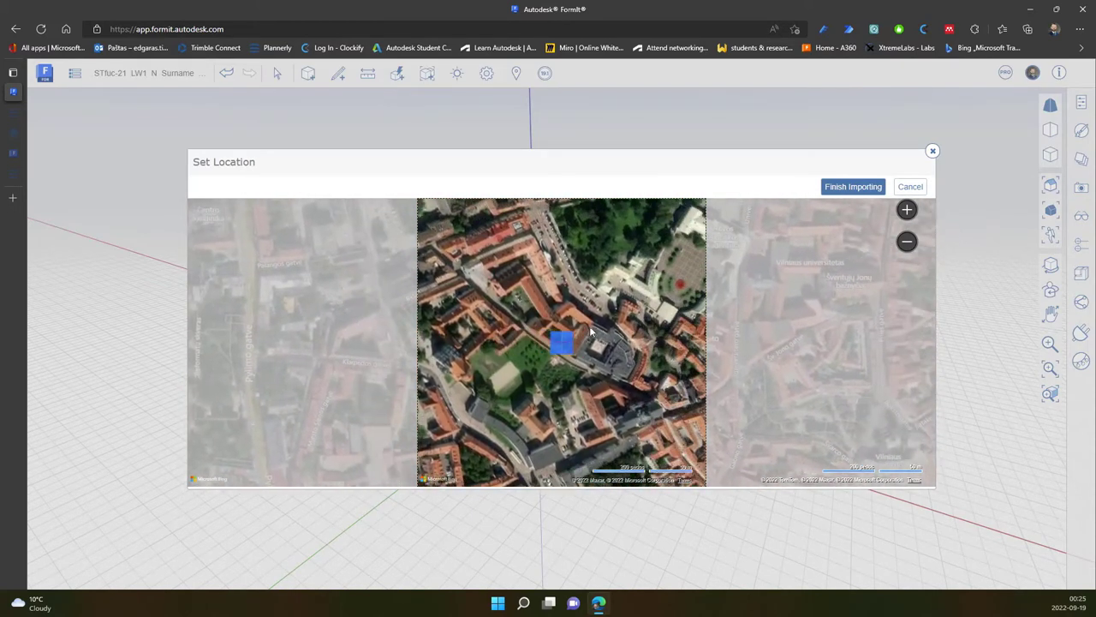
pyautogui.scroll(1, 588, 333)
pyautogui.scroll(1, 591, 342)
pyautogui.scroll(1, 598, 365)
pyautogui.scroll(1, 591, 355)
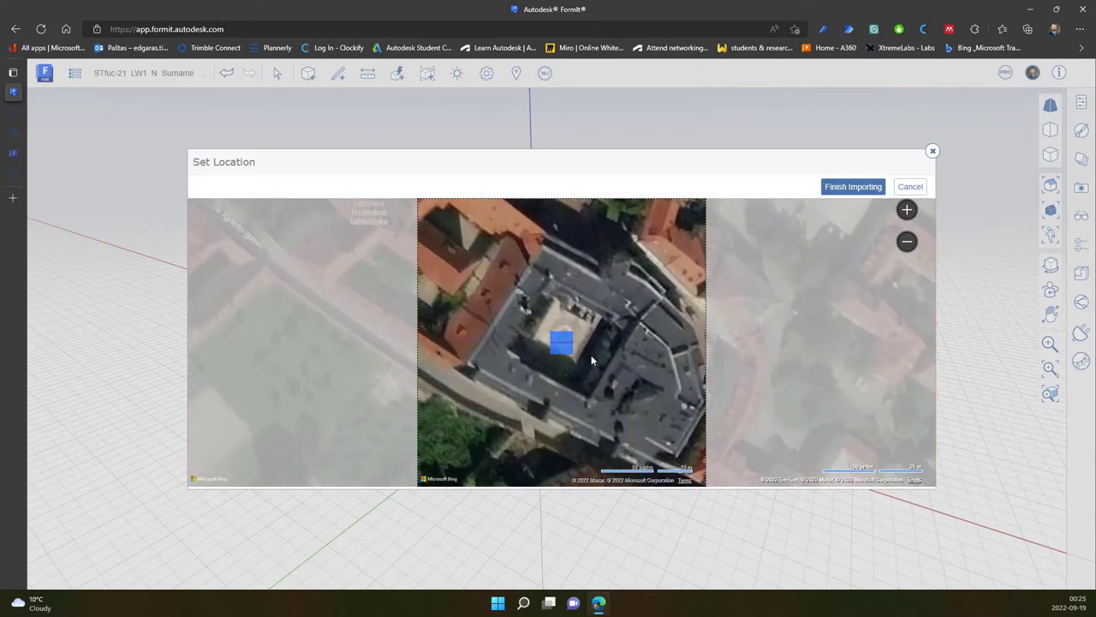
pyautogui.scroll(1, 597, 353)
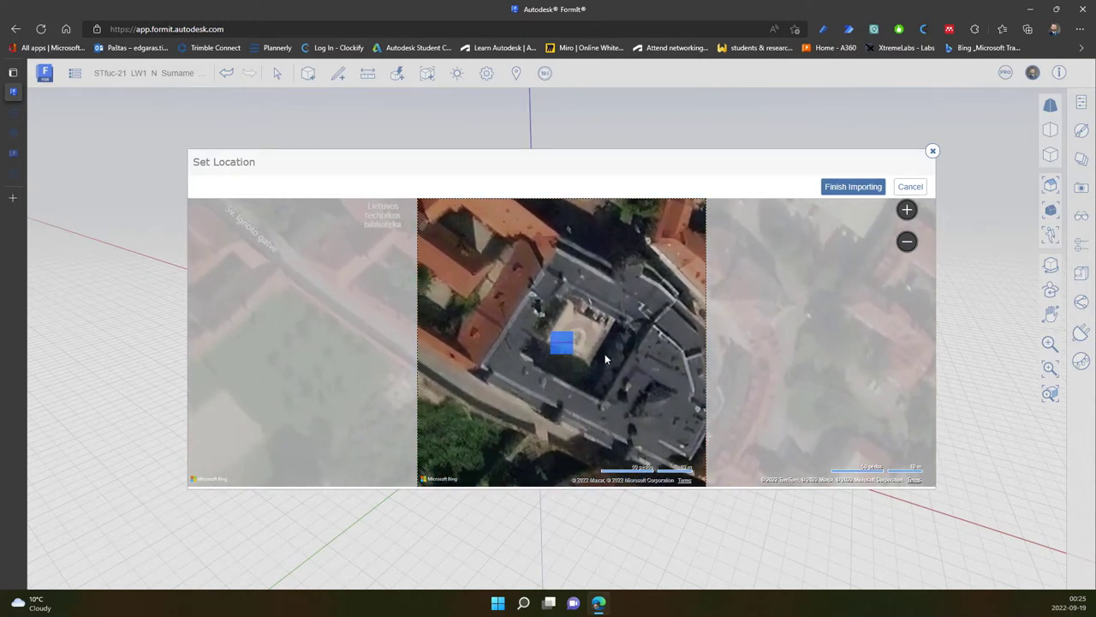
pyautogui.scroll(1, 603, 361)
pyautogui.moveTo(588, 356); pyautogui.dragTo(575, 365)
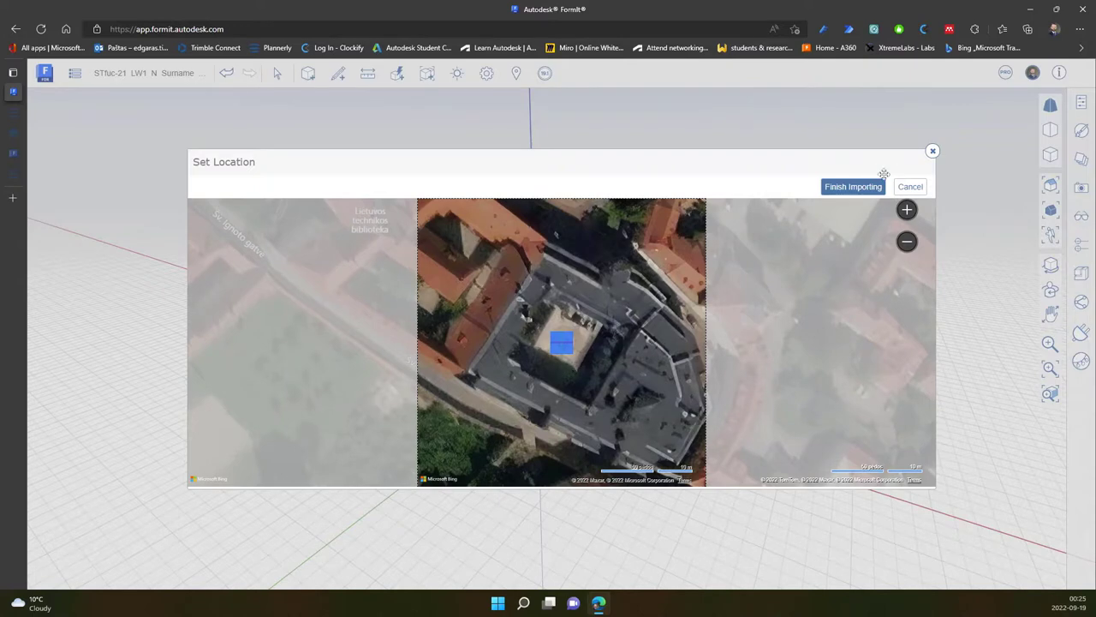
pyautogui.scroll(-2, 599, 334)
pyautogui.moveTo(609, 331); pyautogui.dragTo(595, 340)
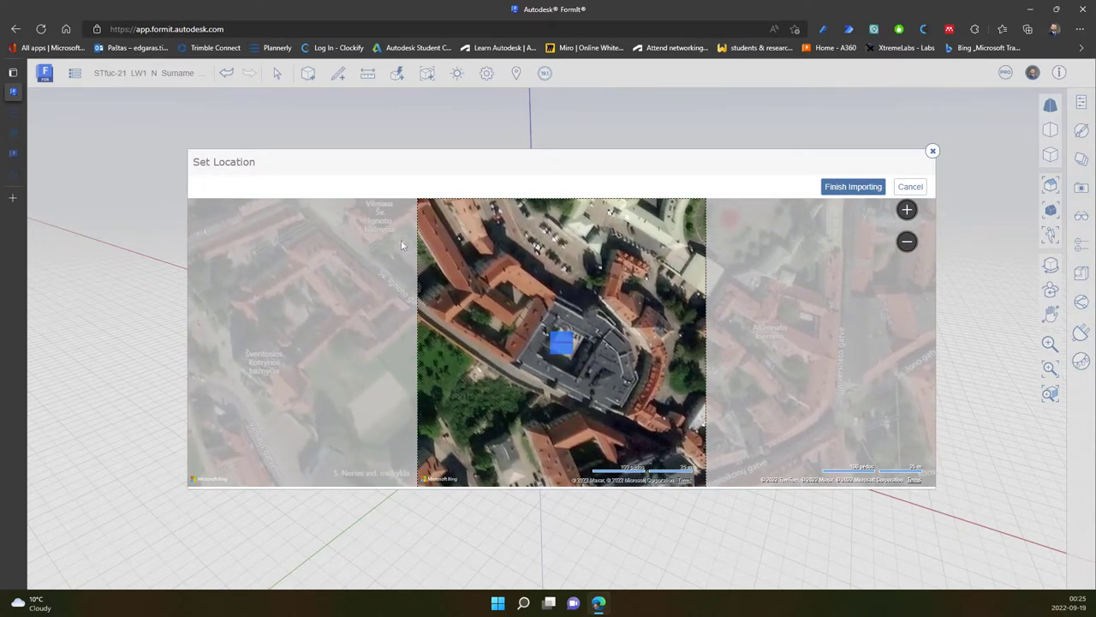
pyautogui.moveTo(631, 395); pyautogui.dragTo(629, 392)
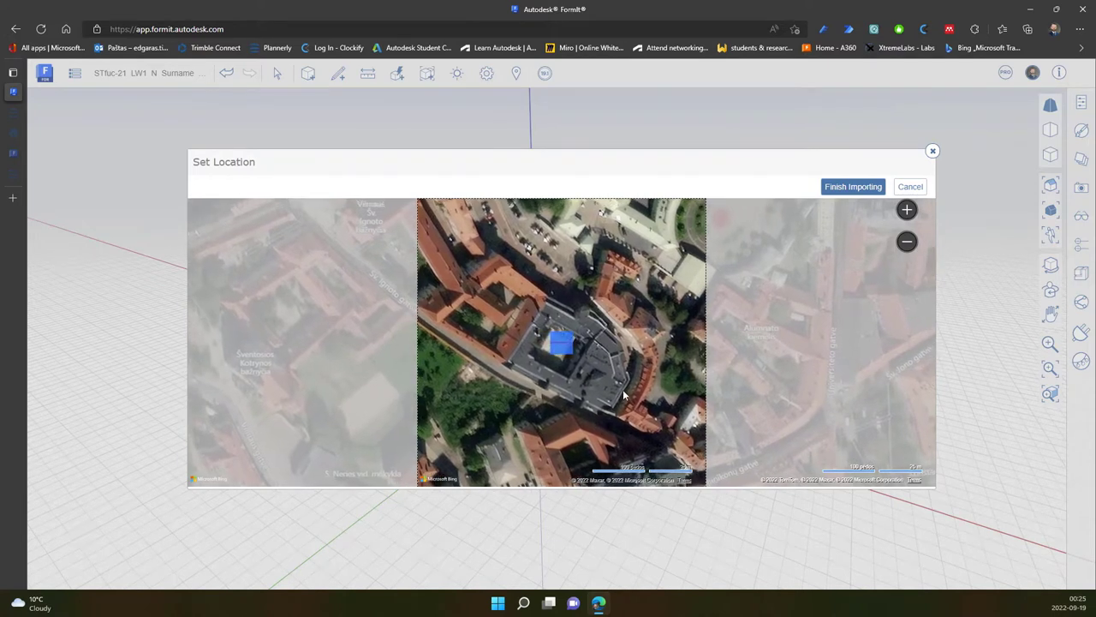
pyautogui.click(865, 192)
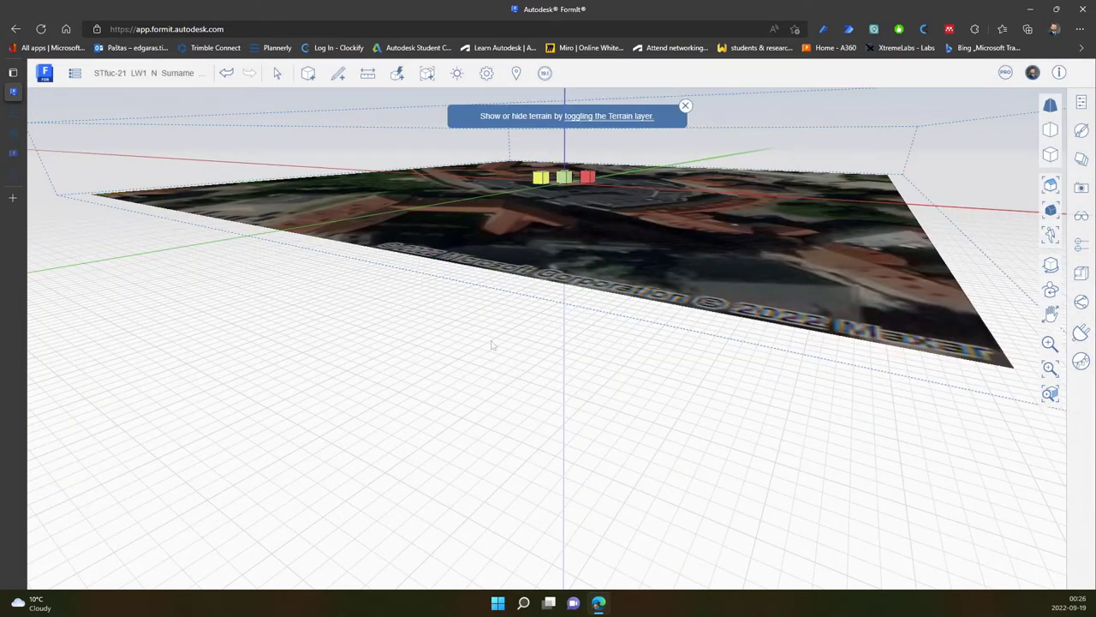
pyautogui.scroll(5, 506, 430)
pyautogui.scroll(-3, 485, 491)
pyautogui.scroll(-2, 485, 491)
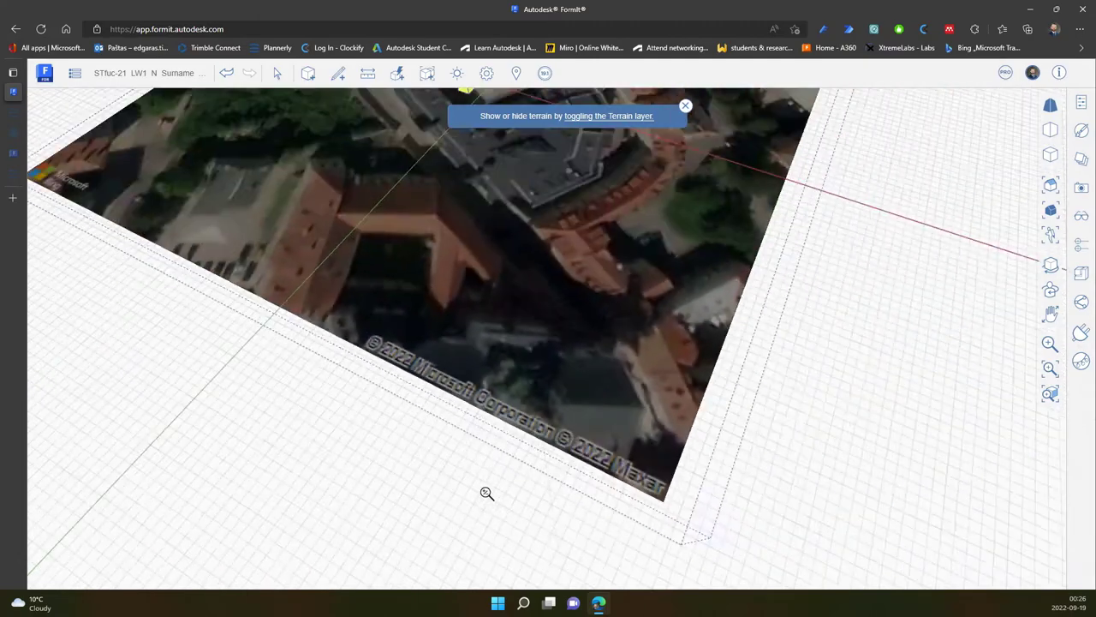
pyautogui.scroll(-2, 493, 462)
pyautogui.scroll(3, 546, 185)
pyautogui.scroll(2, 520, 218)
pyautogui.scroll(2, 587, 337)
pyautogui.scroll(2, 587, 406)
pyautogui.scroll(2, 572, 407)
pyautogui.moveTo(573, 407)
pyautogui.mouseDown(button='middle')
pyautogui.moveTo(690, 367)
pyautogui.moveTo(780, 301)
pyautogui.moveTo(830, 311)
pyautogui.moveTo(726, 402)
pyautogui.moveTo(446, 352)
pyautogui.moveTo(411, 291)
pyautogui.moveTo(609, 273)
pyautogui.moveTo(643, 380)
pyautogui.moveTo(587, 375)
pyautogui.moveTo(682, 386)
pyautogui.moveTo(488, 244)
pyautogui.mouseUp(button='middle')
pyautogui.scroll(-5, 489, 244)
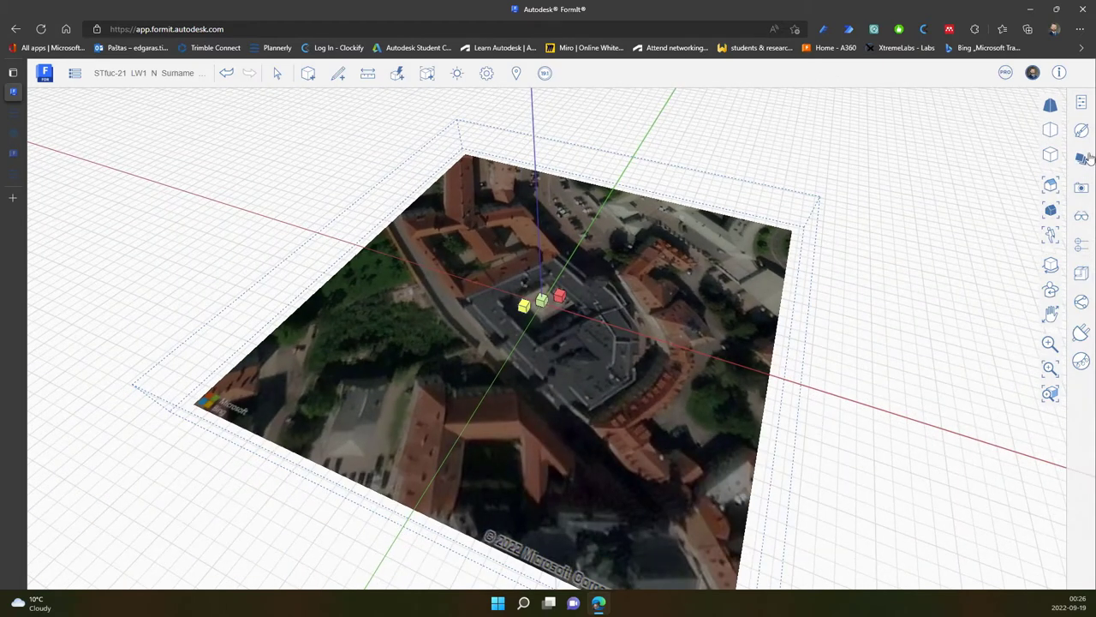
# Turn on the Terrain layer and orbit to inspect the terrain slab
pyautogui.click(1082, 160)
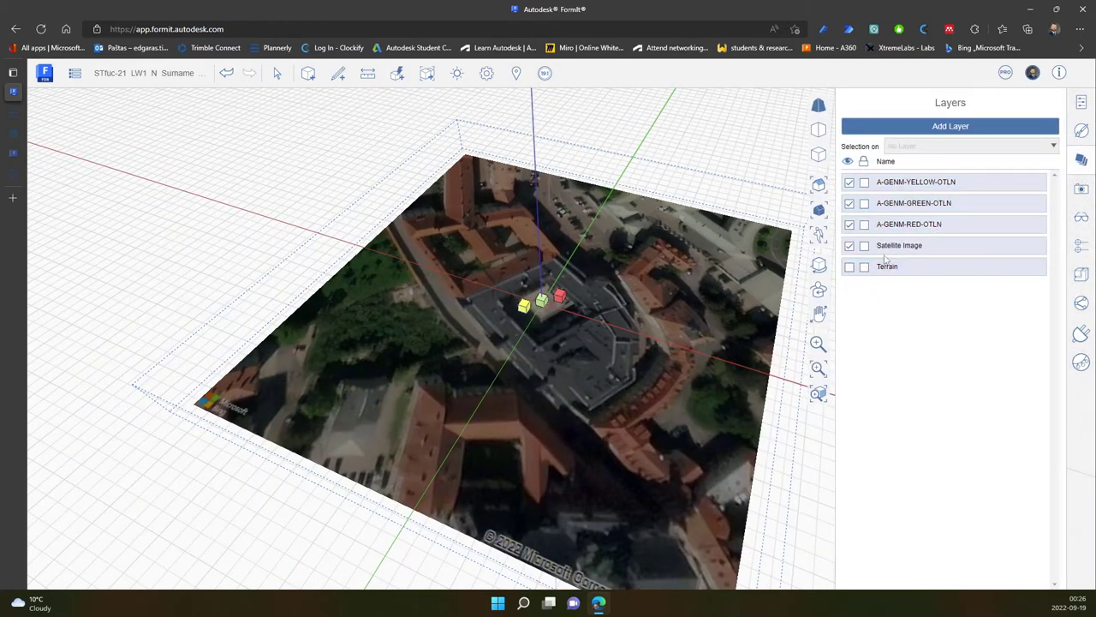
pyautogui.click(850, 267)
pyautogui.moveTo(266, 514)
pyautogui.mouseDown(button='middle')
pyautogui.moveTo(382, 448)
pyautogui.moveTo(351, 362)
pyautogui.moveTo(201, 361)
pyautogui.moveTo(436, 396)
pyautogui.moveTo(213, 366)
pyautogui.mouseUp(button='middle')
pyautogui.moveTo(509, 403)
pyautogui.mouseDown(button='middle')
pyautogui.moveTo(399, 411)
pyautogui.moveTo(636, 455)
pyautogui.moveTo(543, 372)
pyautogui.moveTo(288, 358)
pyautogui.moveTo(711, 453)
pyautogui.moveTo(602, 477)
pyautogui.moveTo(543, 466)
pyautogui.moveTo(409, 497)
pyautogui.moveTo(386, 448)
pyautogui.moveTo(480, 562)
pyautogui.moveTo(380, 372)
pyautogui.moveTo(317, 313)
pyautogui.moveTo(592, 399)
pyautogui.moveTo(692, 369)
pyautogui.moveTo(485, 379)
pyautogui.moveTo(536, 463)
pyautogui.moveTo(531, 394)
pyautogui.moveTo(387, 435)
pyautogui.mouseUp(button='middle')
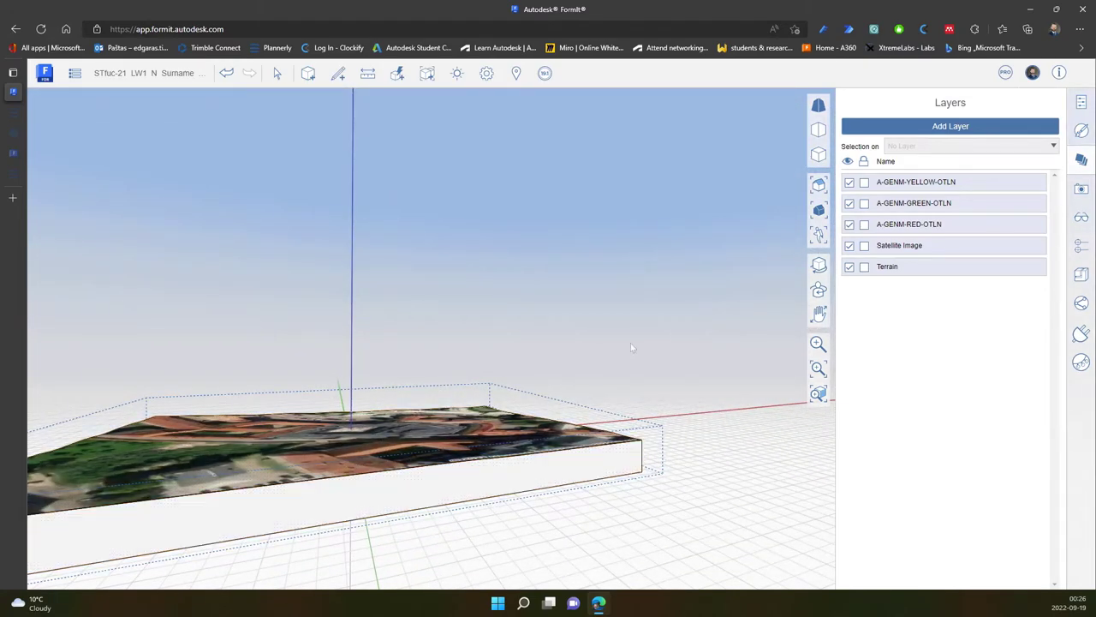
pyautogui.moveTo(630, 343)
pyautogui.mouseDown(button='middle')
pyautogui.moveTo(690, 400)
pyautogui.moveTo(580, 441)
pyautogui.moveTo(467, 417)
pyautogui.moveTo(622, 341)
pyautogui.moveTo(616, 372)
pyautogui.moveTo(431, 514)
pyautogui.moveTo(611, 471)
pyautogui.mouseUp(button='middle')
pyautogui.scroll(-2, 659, 435)
pyautogui.moveTo(659, 434)
pyautogui.mouseDown(button='middle')
pyautogui.moveTo(385, 516)
pyautogui.moveTo(634, 402)
pyautogui.moveTo(692, 452)
pyautogui.moveTo(519, 514)
pyautogui.moveTo(599, 445)
pyautogui.mouseUp(button='middle')
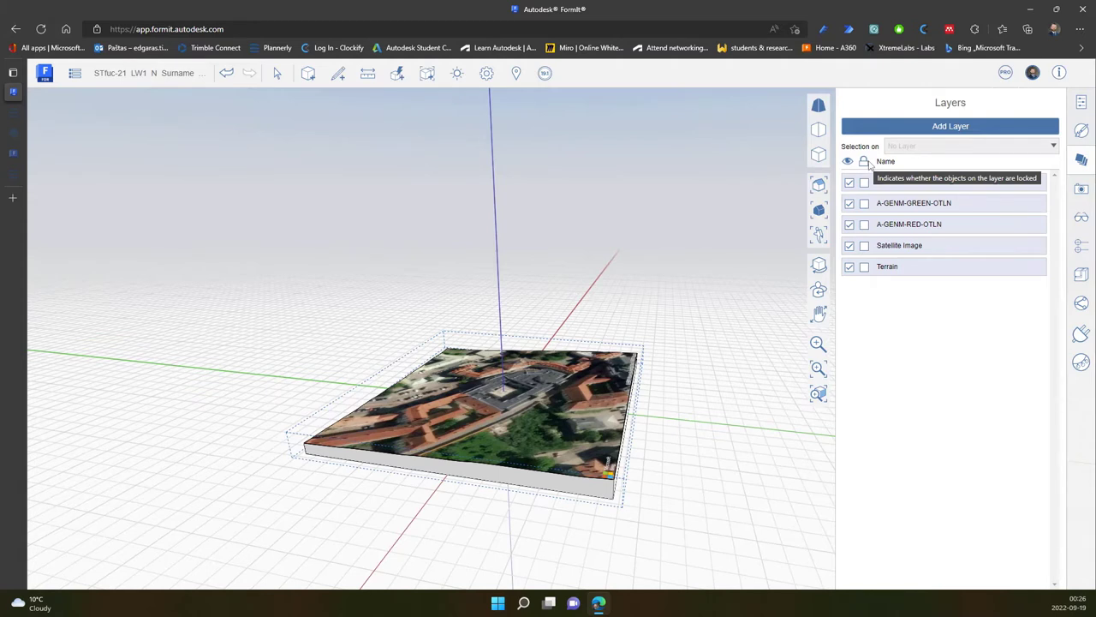
# Hide Terrain, keep Satellite Image visible, and lock both layers
pyautogui.moveTo(942, 245)
pyautogui.click(849, 246)
pyautogui.click(849, 266)
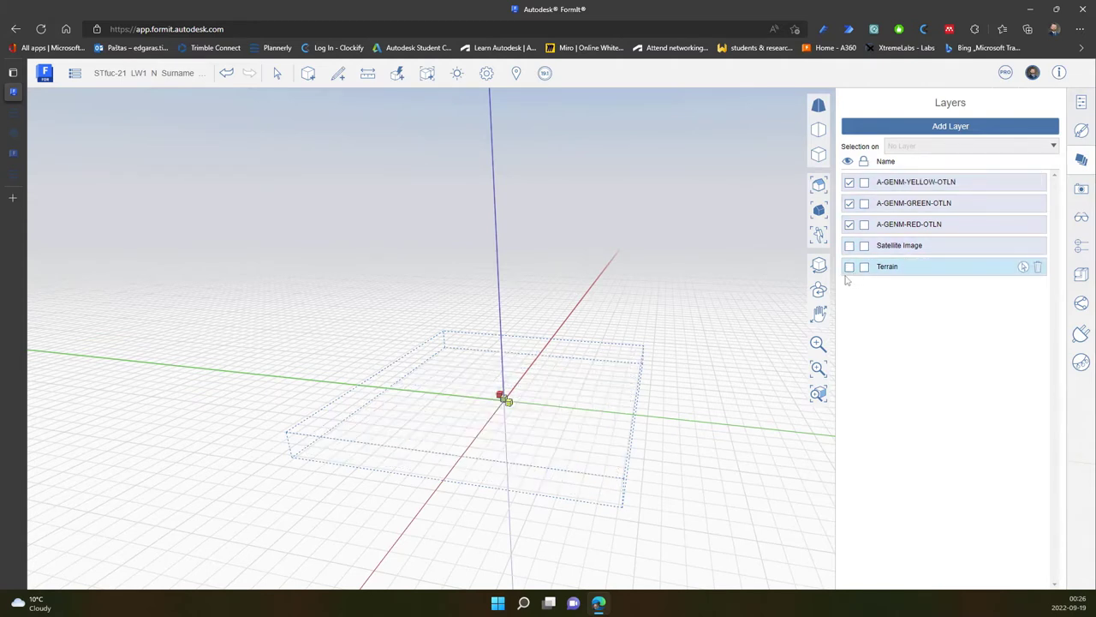
pyautogui.click(849, 245)
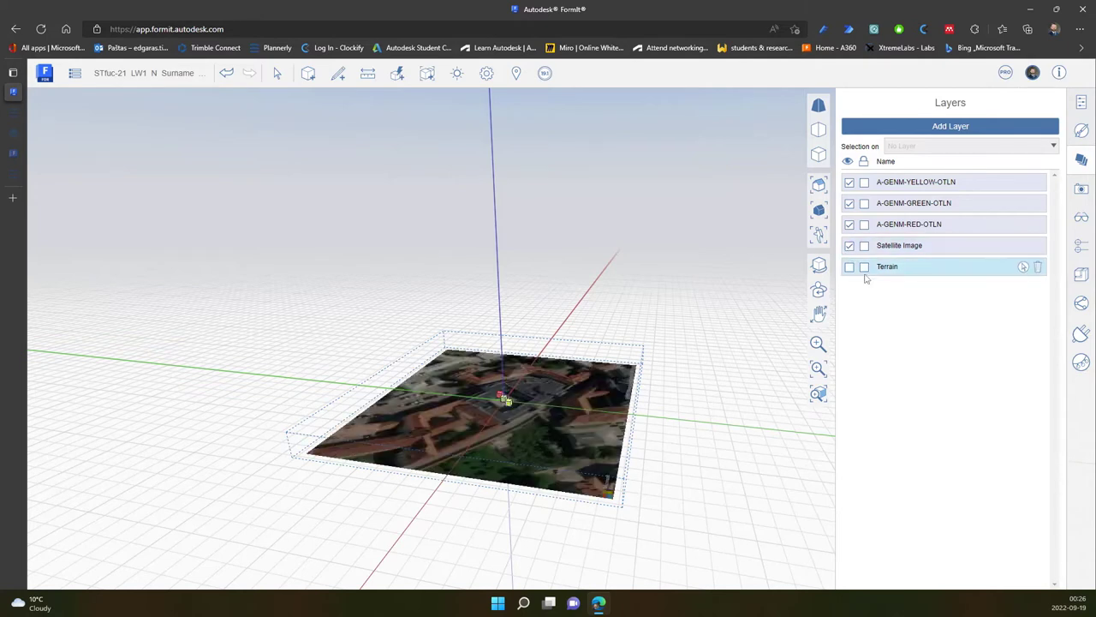
pyautogui.click(864, 267)
pyautogui.click(864, 245)
# Orbit and zoom over the satellite slab around the building holding the cubes
pyautogui.moveTo(642, 320)
pyautogui.mouseDown(button='middle')
pyautogui.moveTo(729, 347)
pyautogui.moveTo(646, 299)
pyautogui.moveTo(698, 377)
pyautogui.moveTo(688, 326)
pyautogui.moveTo(682, 392)
pyautogui.mouseUp(button='middle')
pyautogui.moveTo(688, 335)
pyautogui.mouseDown(button='middle')
pyautogui.moveTo(676, 360)
pyautogui.moveTo(671, 340)
pyautogui.mouseUp(button='middle')
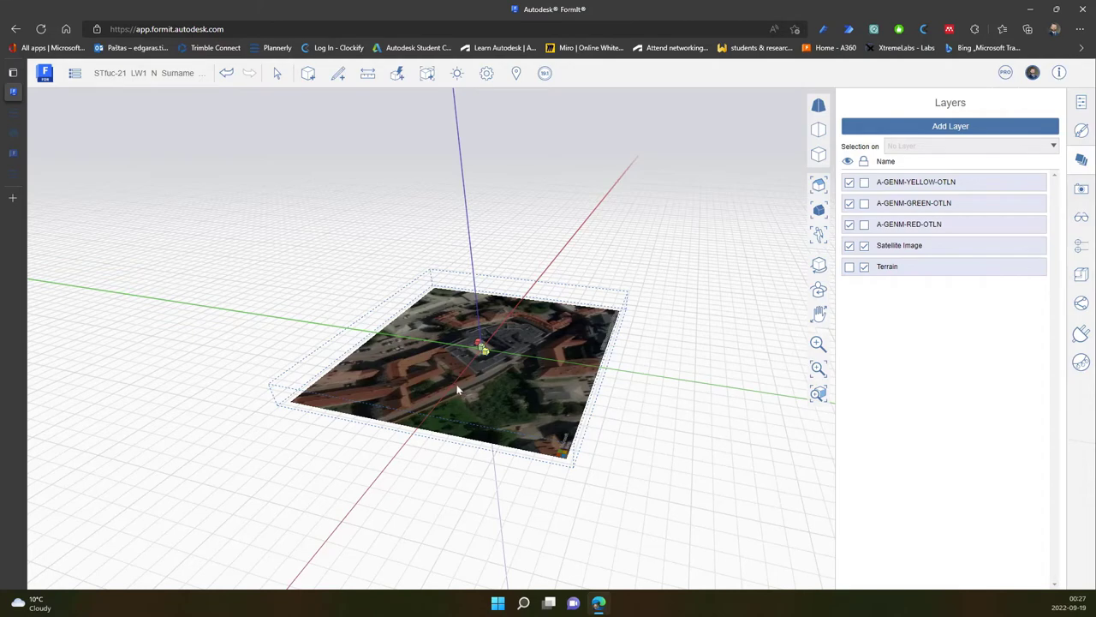
pyautogui.scroll(5, 459, 389)
pyautogui.moveTo(527, 367); pyautogui.dragTo(646, 416, button='middle')
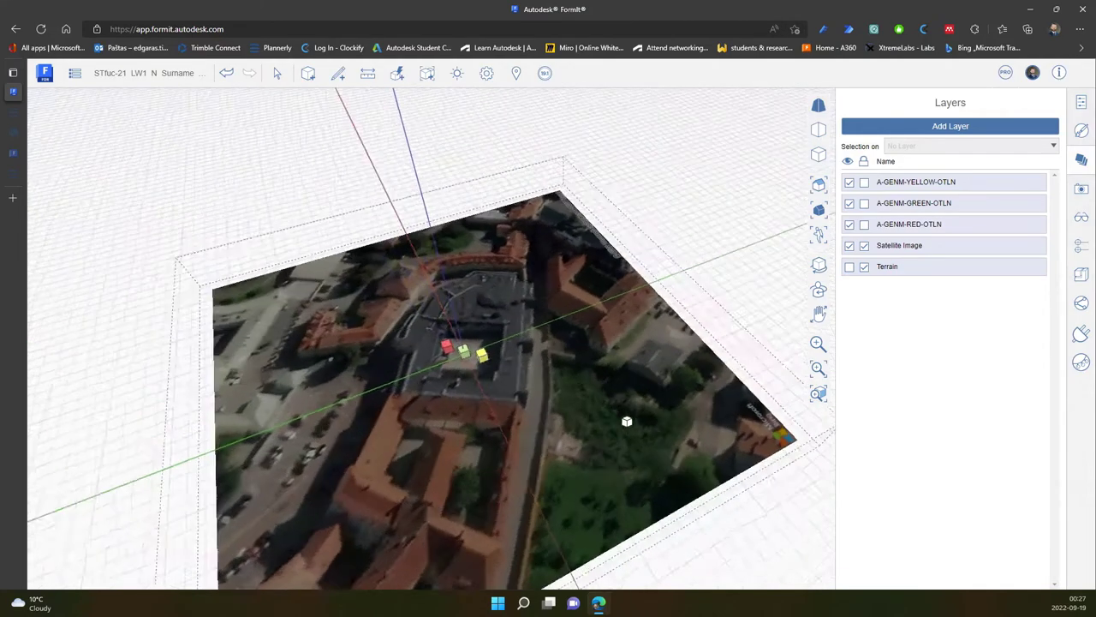
pyautogui.scroll(3, 563, 397)
pyautogui.moveTo(563, 398); pyautogui.dragTo(576, 364, button='middle')
pyautogui.scroll(4, 576, 364)
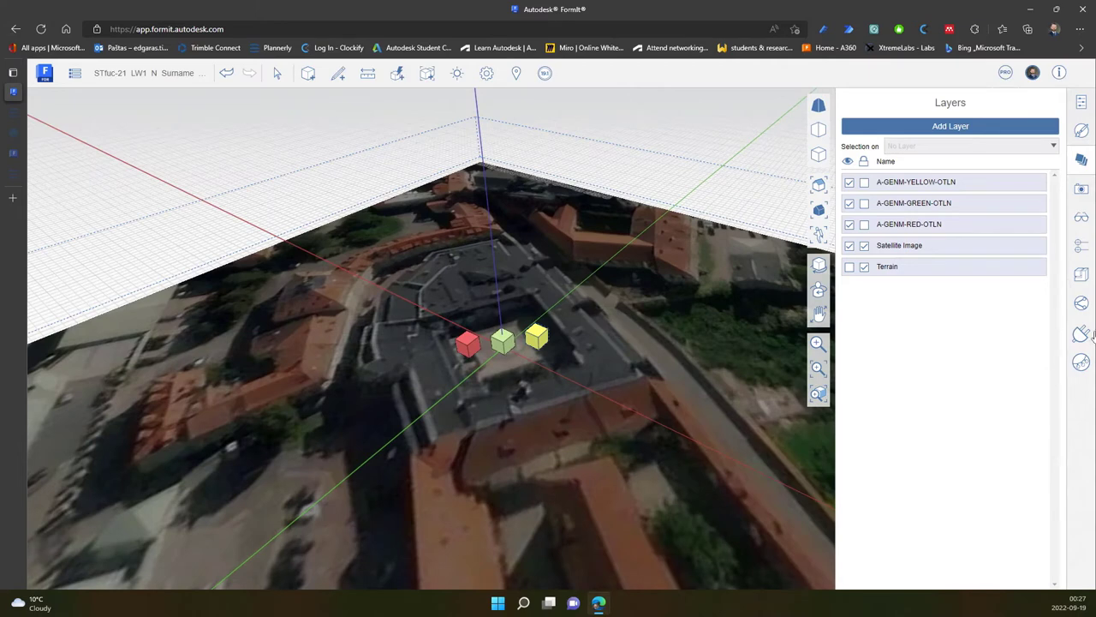
# Enable the 3D Context Creator plugin and generate context buildings around the site
pyautogui.click(1082, 336)
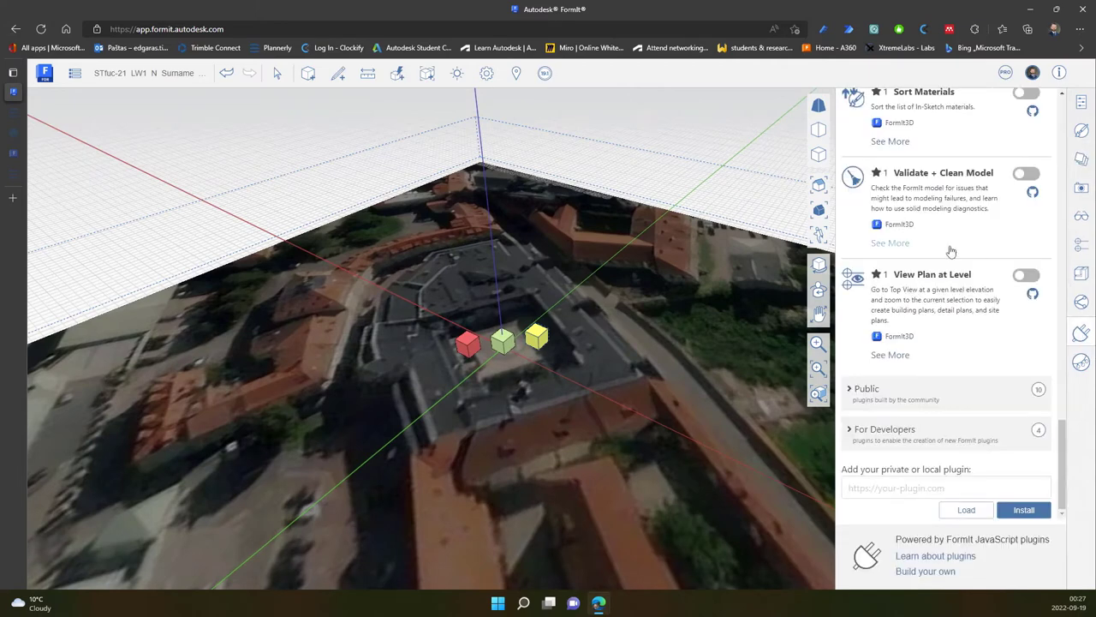
pyautogui.scroll(5, 940, 237)
pyautogui.scroll(4, 940, 237)
pyautogui.scroll(4, 945, 246)
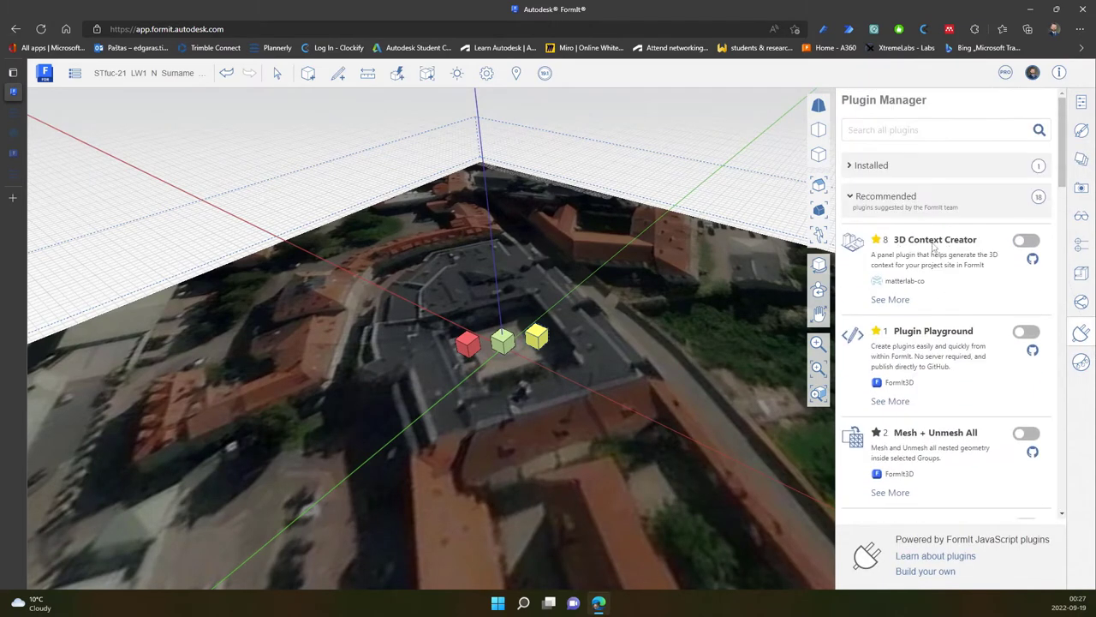
pyautogui.click(1026, 242)
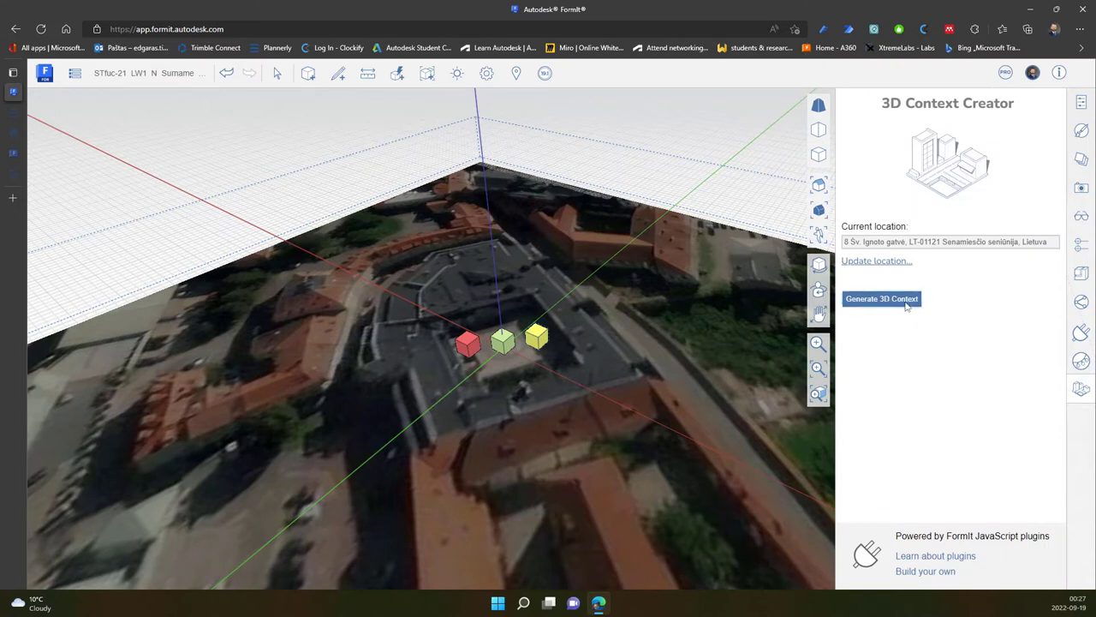
pyautogui.click(906, 303)
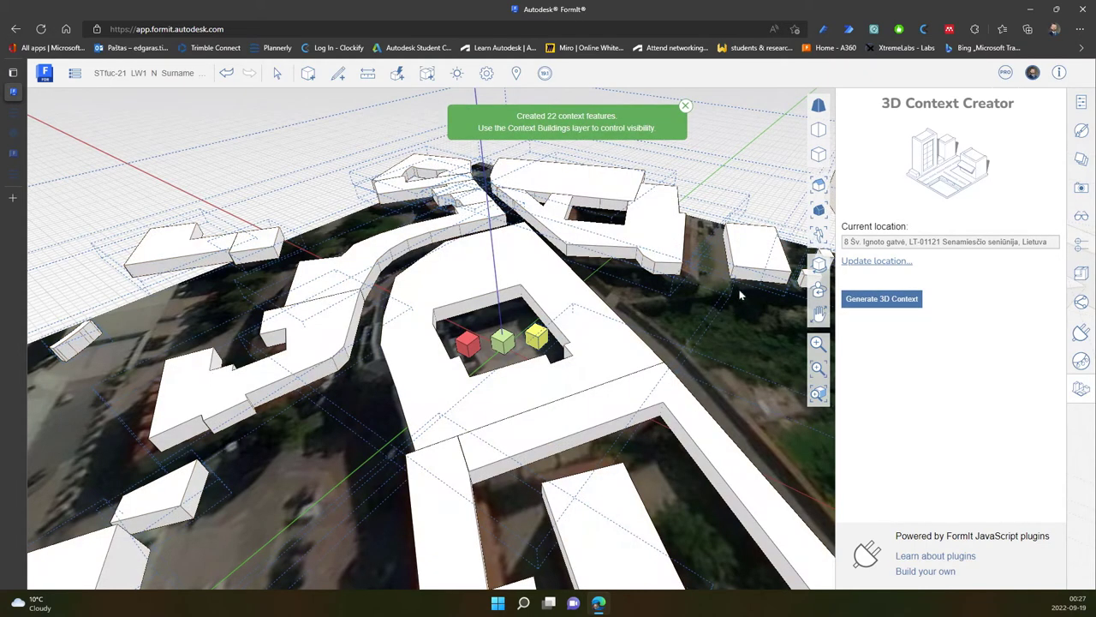
pyautogui.click(1082, 332)
pyautogui.moveTo(360, 223); pyautogui.dragTo(338, 150, button='middle')
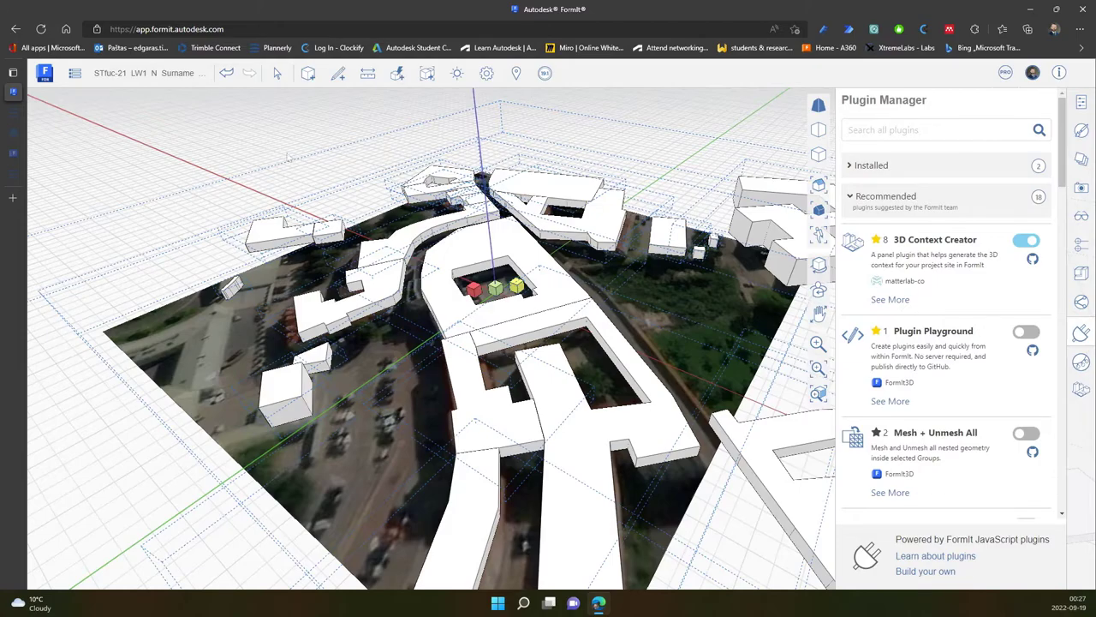
pyautogui.moveTo(272, 152); pyautogui.dragTo(291, 223, button='middle')
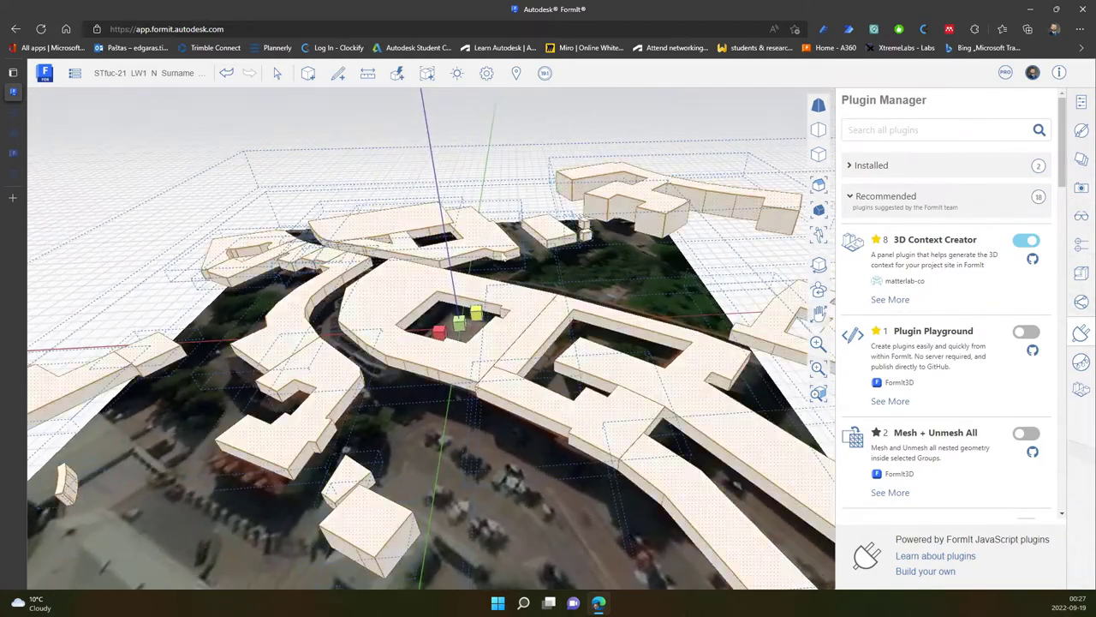
pyautogui.scroll(3, 518, 306)
pyautogui.moveTo(447, 298); pyautogui.dragTo(437, 360, button='middle')
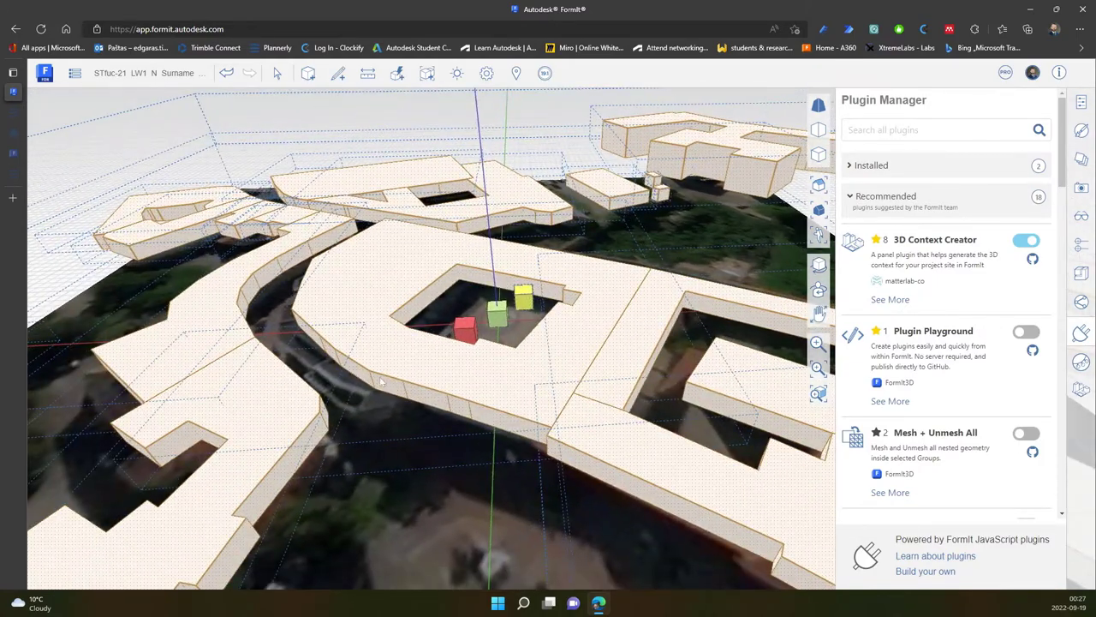
pyautogui.scroll(2, 456, 298)
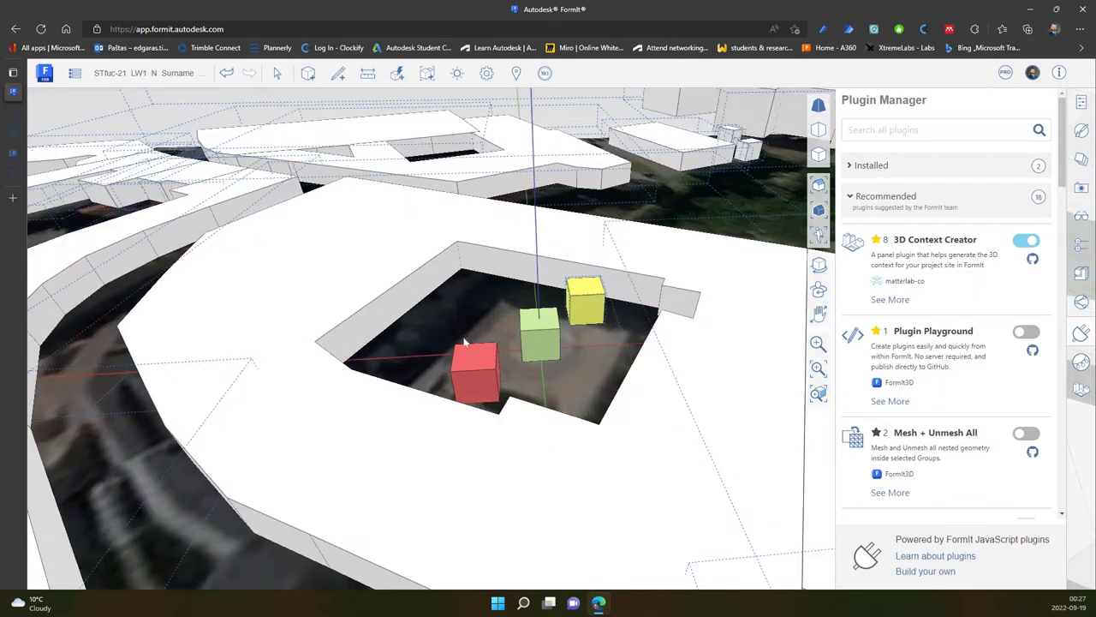
pyautogui.moveTo(465, 335)
pyautogui.mouseDown(button='middle')
pyautogui.moveTo(666, 280)
pyautogui.moveTo(457, 382)
pyautogui.moveTo(472, 300)
pyautogui.moveTo(368, 310)
pyautogui.moveTo(411, 289)
pyautogui.moveTo(582, 421)
pyautogui.moveTo(489, 379)
pyautogui.moveTo(472, 391)
pyautogui.moveTo(519, 435)
pyautogui.moveTo(611, 434)
pyautogui.moveTo(548, 428)
pyautogui.moveTo(455, 455)
pyautogui.moveTo(489, 430)
pyautogui.moveTo(405, 386)
pyautogui.moveTo(539, 443)
pyautogui.mouseUp(button='middle')
pyautogui.scroll(-3, 456, 322)
pyautogui.scroll(-3, 456, 321)
pyautogui.scroll(3, 514, 311)
pyautogui.scroll(3, 505, 307)
pyautogui.scroll(2, 510, 335)
pyautogui.scroll(1, 513, 361)
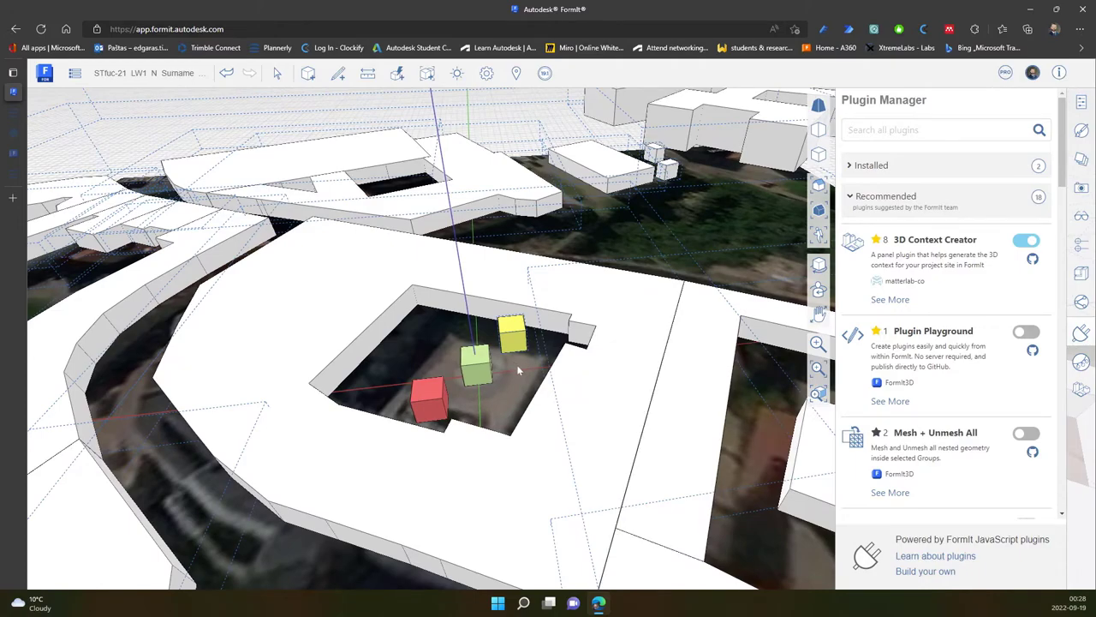
pyautogui.moveTo(518, 365)
pyautogui.mouseDown(button='middle')
pyautogui.moveTo(676, 325)
pyautogui.moveTo(485, 355)
pyautogui.mouseUp(button='middle')
pyautogui.scroll(-3, 480, 351)
pyautogui.scroll(-3, 429, 360)
pyautogui.scroll(-2, 360, 412)
pyautogui.scroll(2, 266, 514)
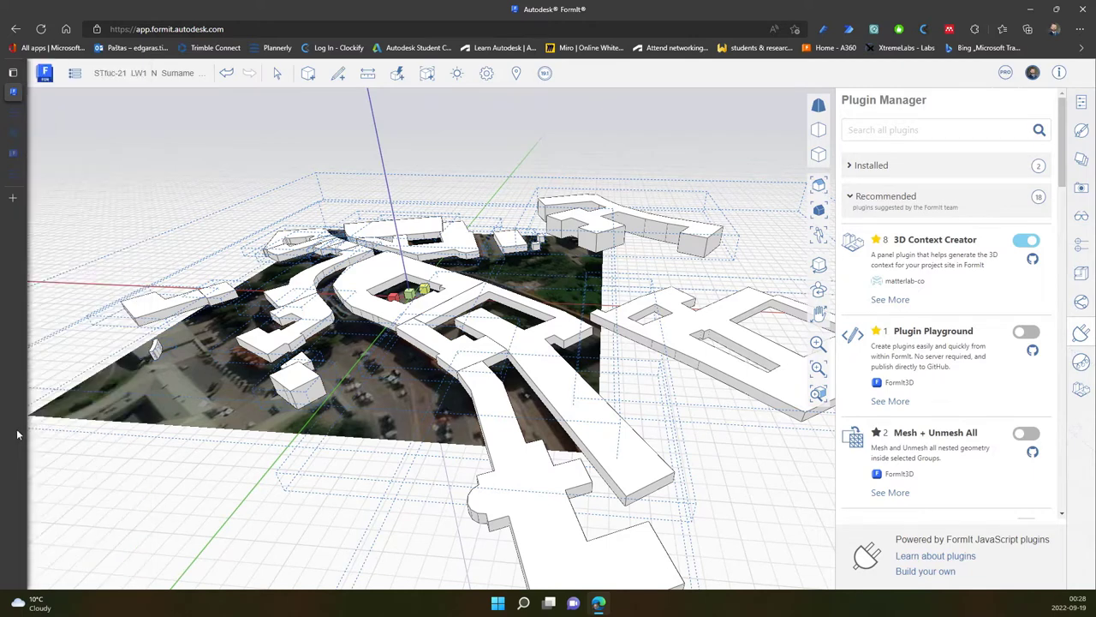
pyautogui.hotkey('ctrl', 's')
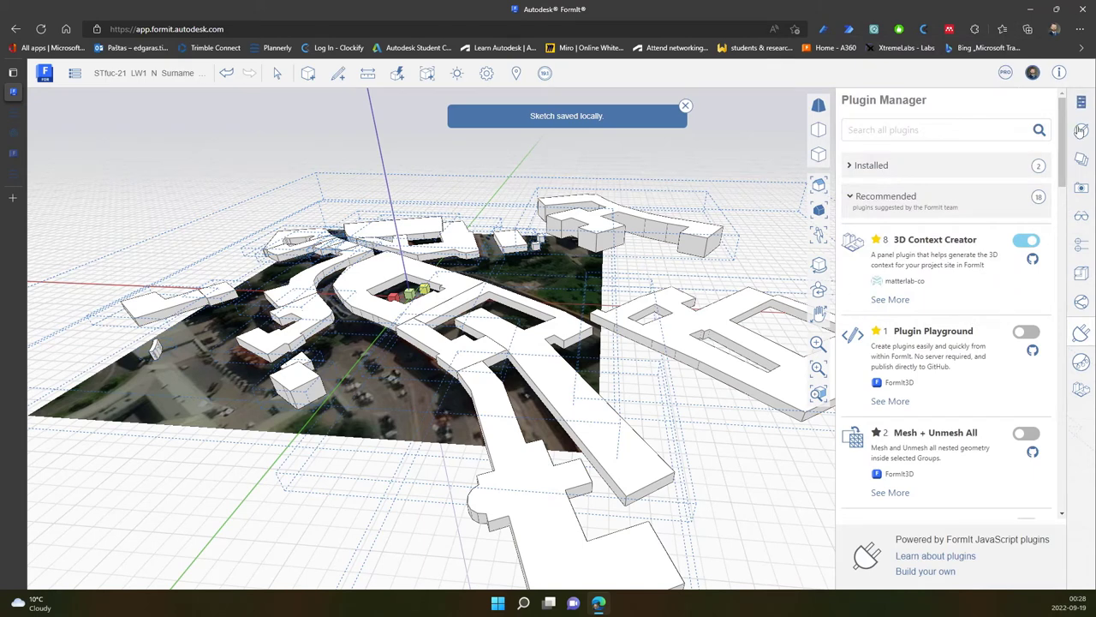
pyautogui.click(1080, 332)
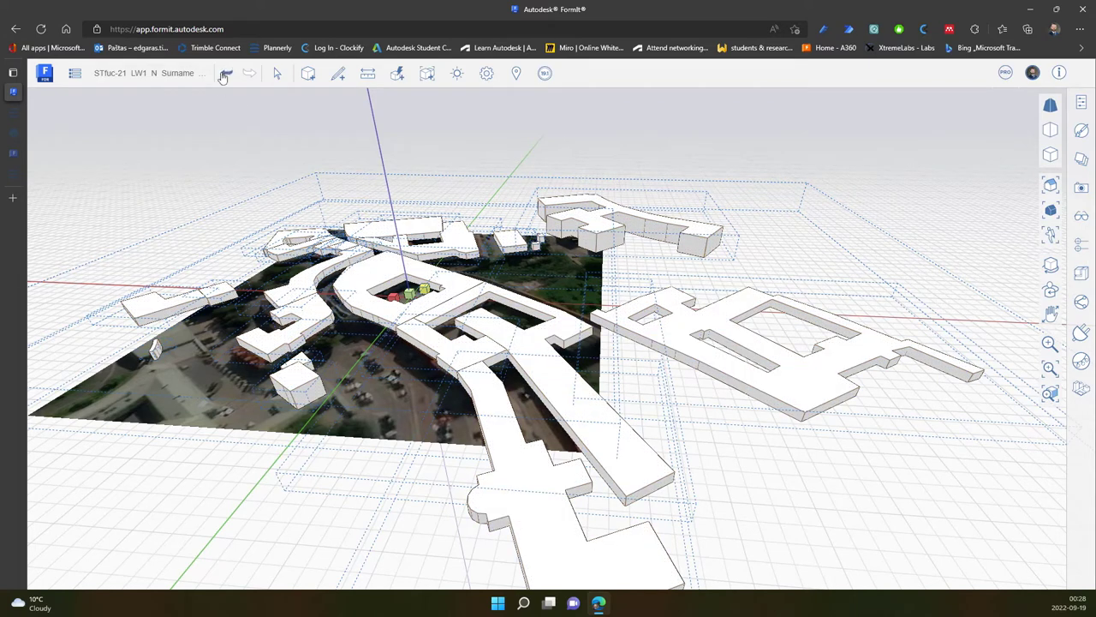
pyautogui.click(224, 76)
pyautogui.click(225, 75)
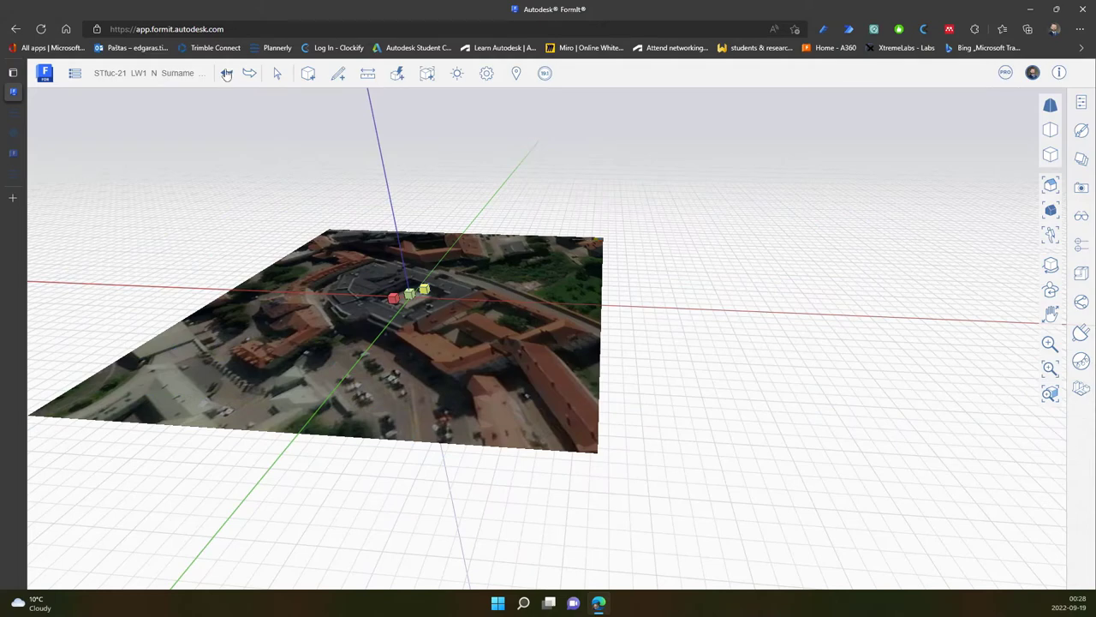
pyautogui.click(227, 75)
pyautogui.moveTo(551, 246); pyautogui.dragTo(478, 306, button='middle')
pyautogui.scroll(3, 494, 234)
pyautogui.scroll(3, 462, 301)
pyautogui.scroll(3, 475, 388)
pyautogui.moveTo(476, 388); pyautogui.dragTo(558, 375, button='middle')
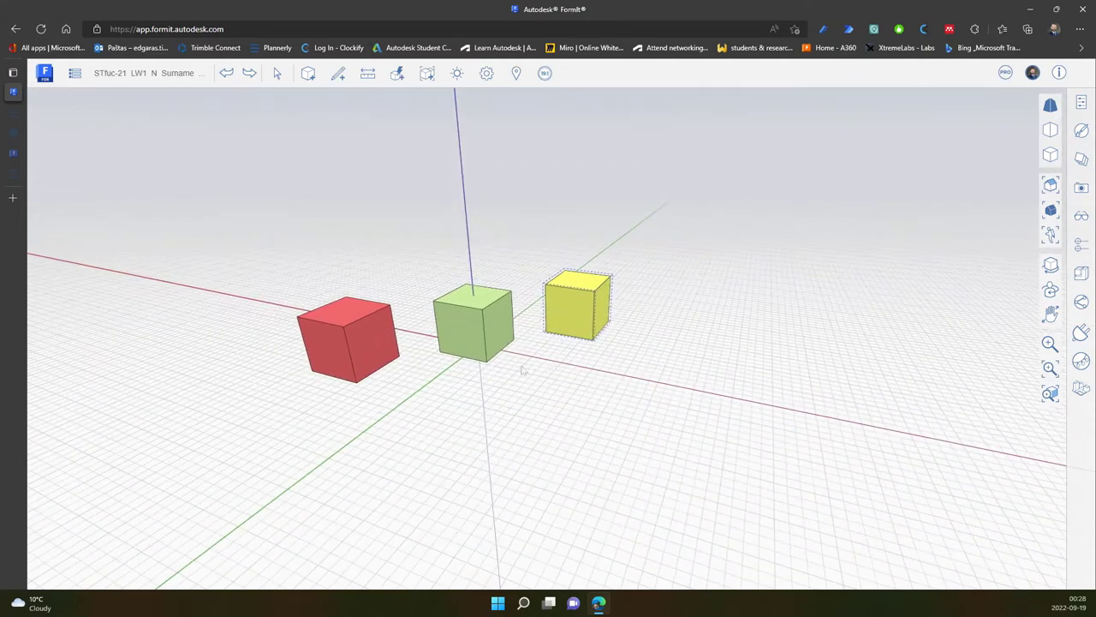
pyautogui.scroll(2, 516, 370)
pyautogui.scroll(2, 521, 397)
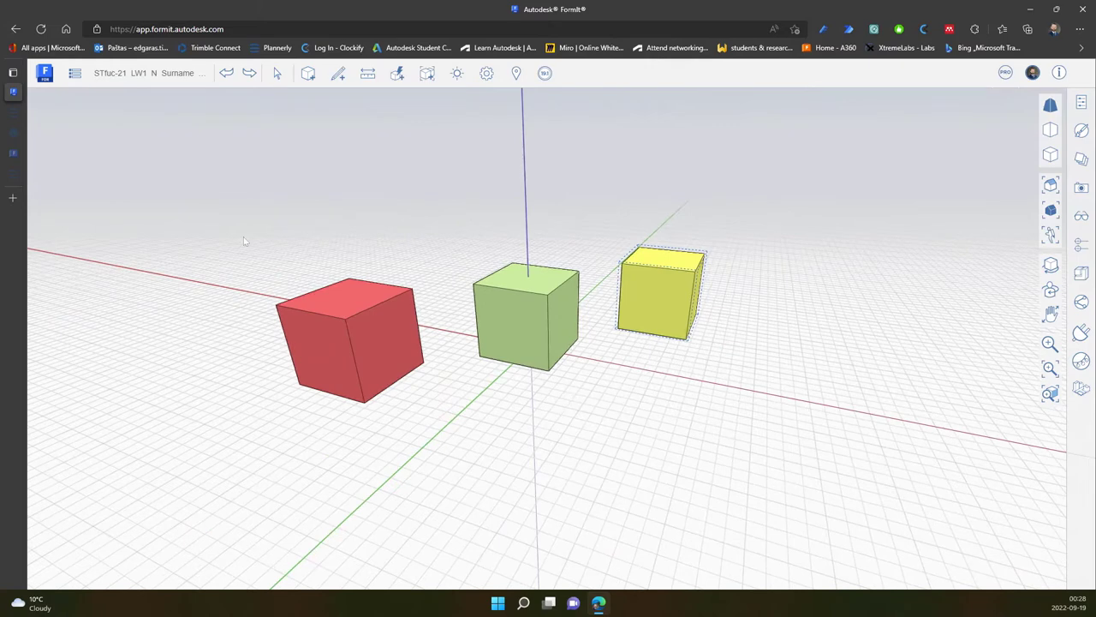
# Copy the location 54.597270, 25.055411 from Plannerly task 2.1.1 Global Coordinates
pyautogui.click(52, 112)
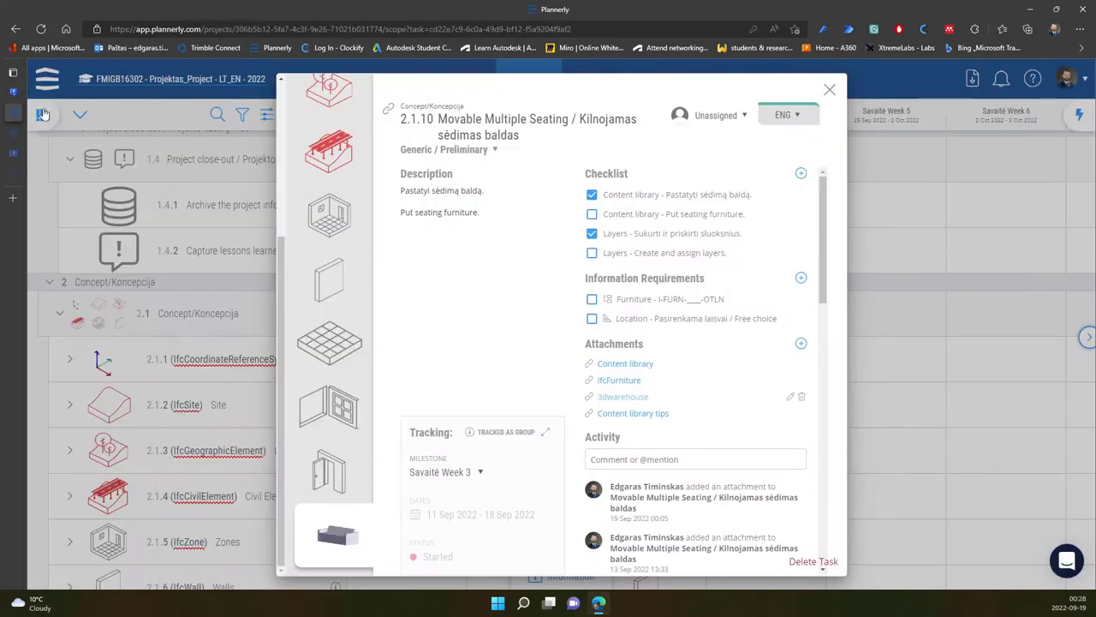
pyautogui.scroll(3, 334, 282)
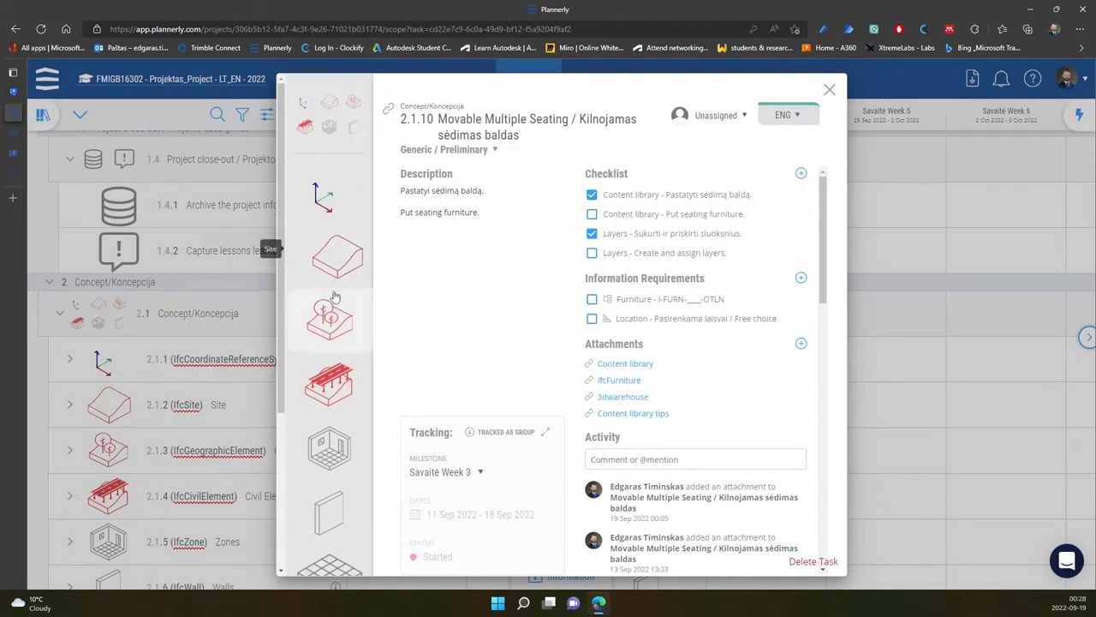
pyautogui.click(329, 195)
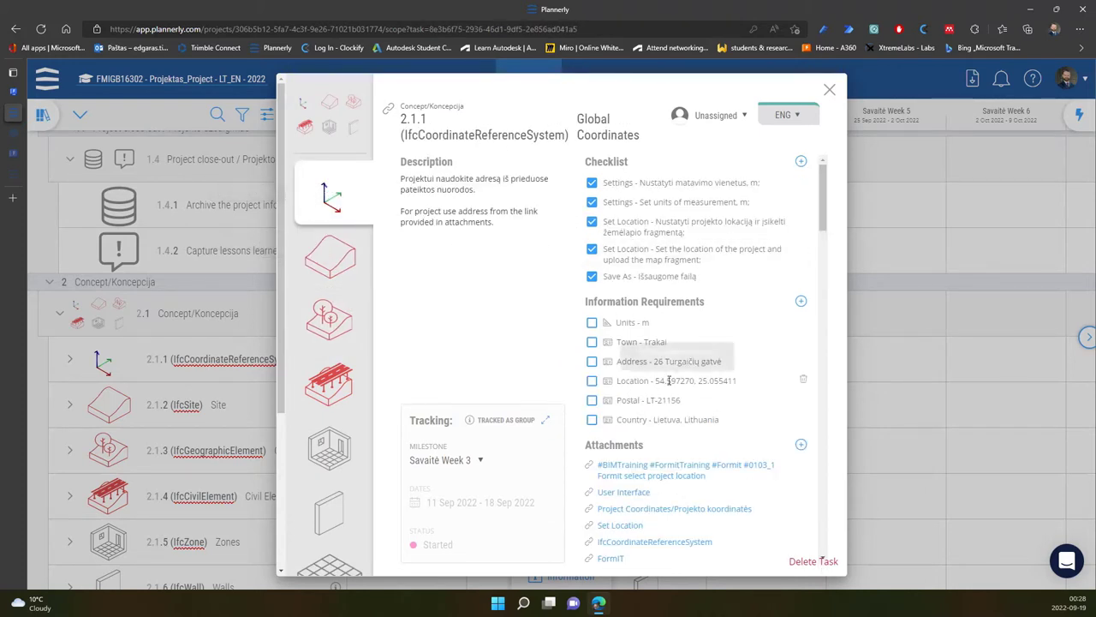
pyautogui.moveTo(658, 382)
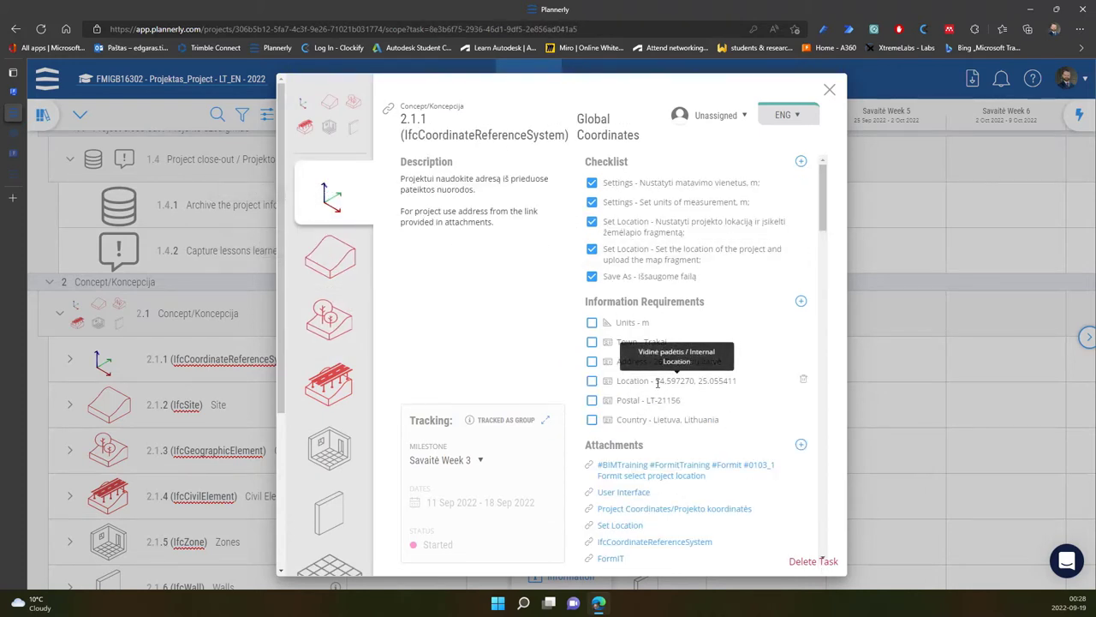
pyautogui.moveTo(657, 383); pyautogui.dragTo(727, 381)
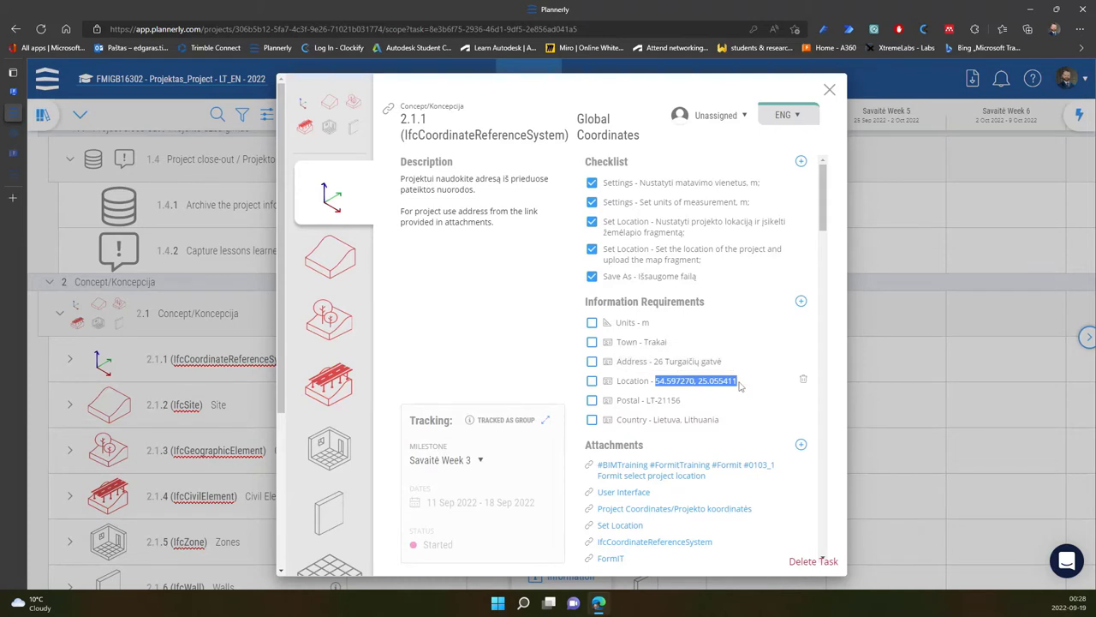
pyautogui.click(685, 378)
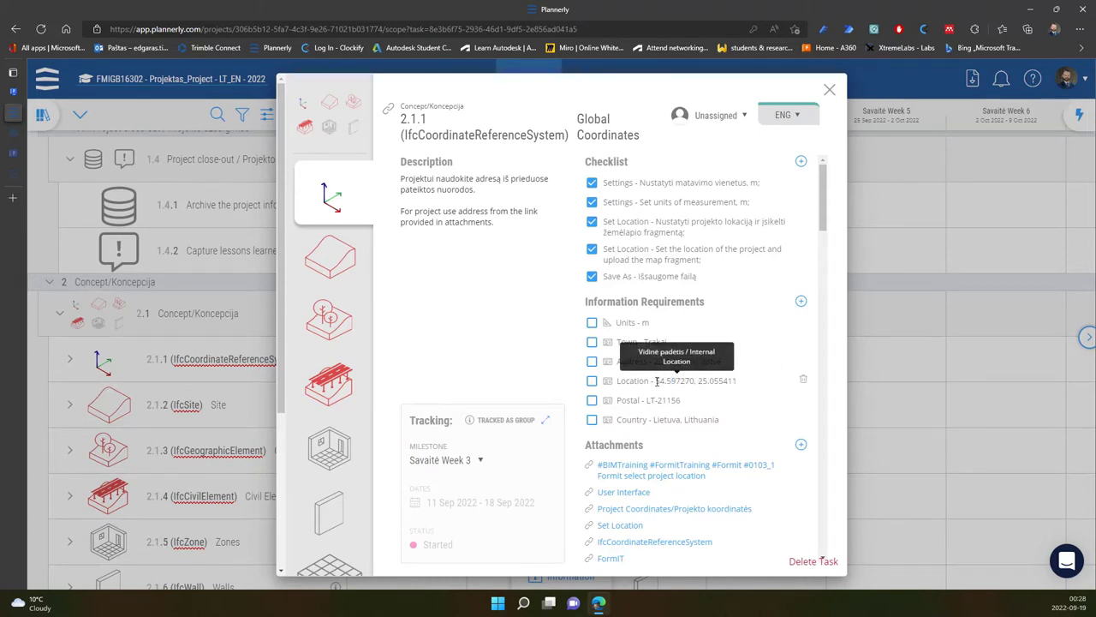
pyautogui.moveTo(657, 380); pyautogui.dragTo(737, 382)
pyautogui.rightClick(733, 382)
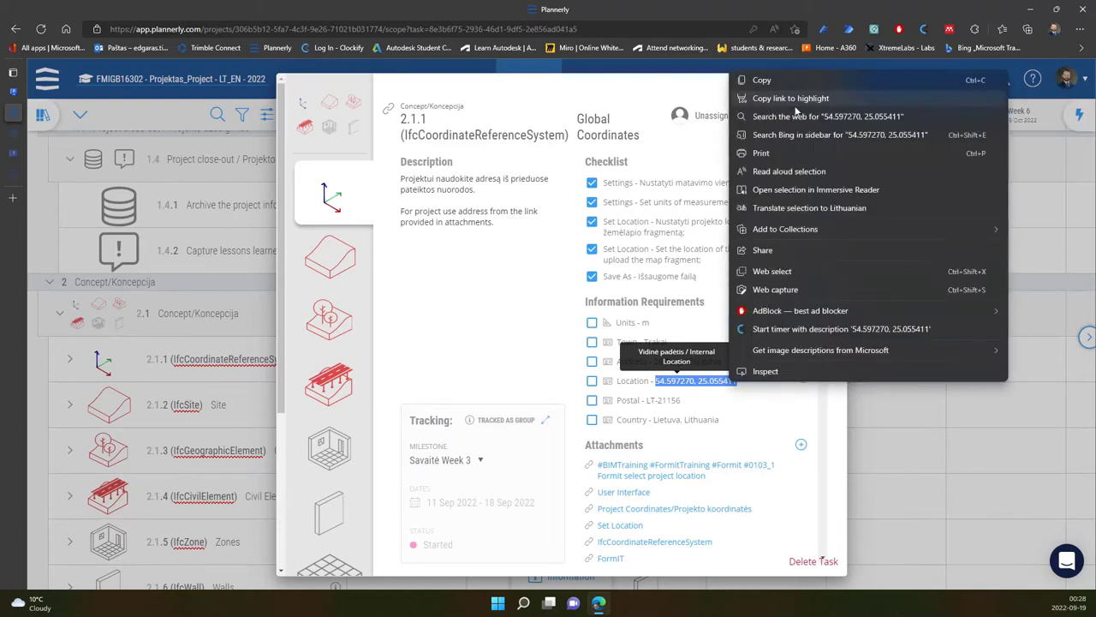
pyautogui.click(792, 78)
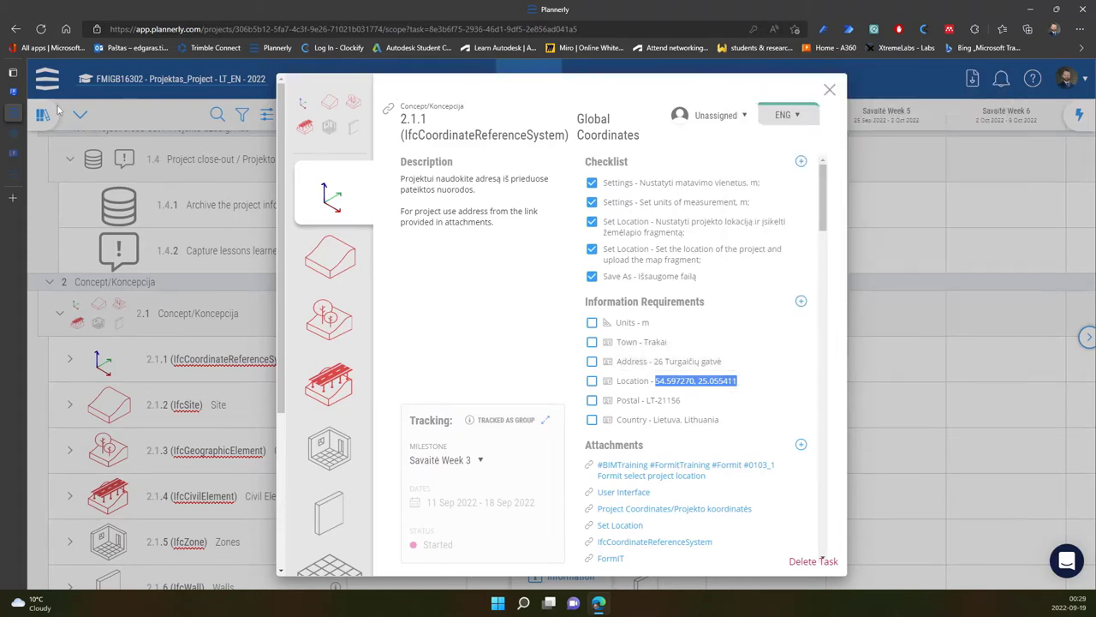
pyautogui.click(13, 92)
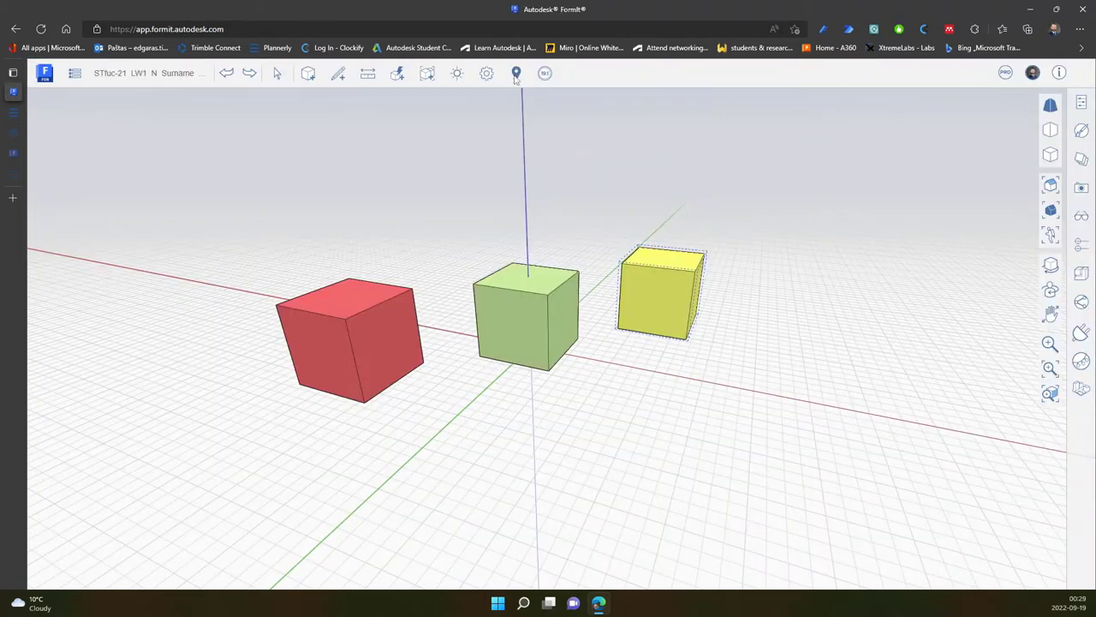
# Paste the copied coordinates into the Set Location search, then clear it again
pyautogui.click(516, 74)
pyautogui.click(343, 186)
pyautogui.hotkey('ctrl', 'v')
pyautogui.press('Return')
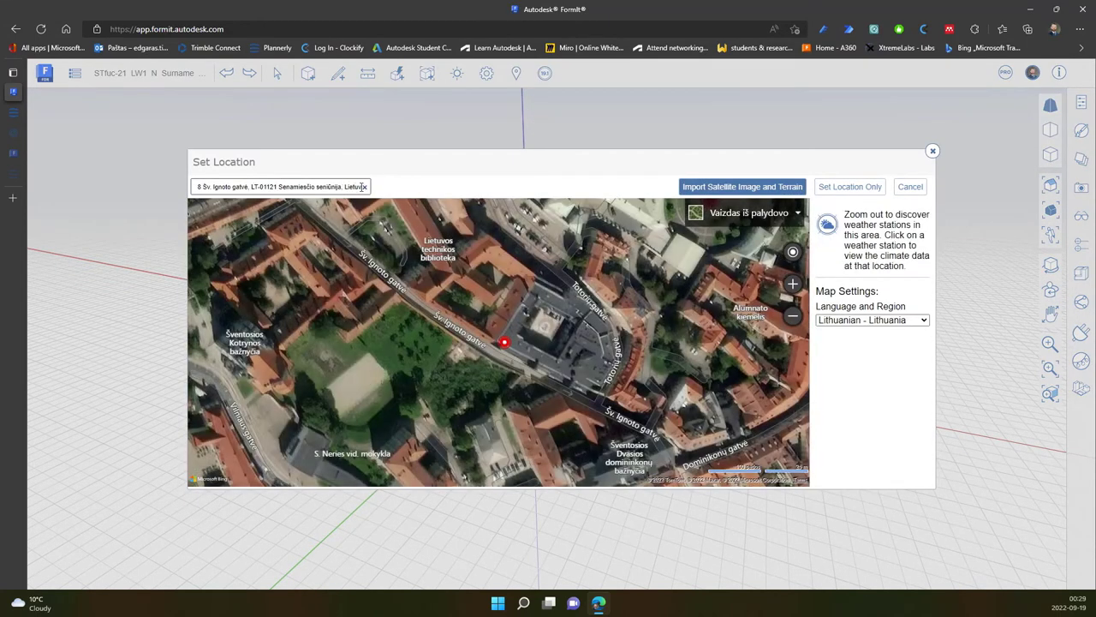
pyautogui.click(364, 187)
pyautogui.rightClick(268, 193)
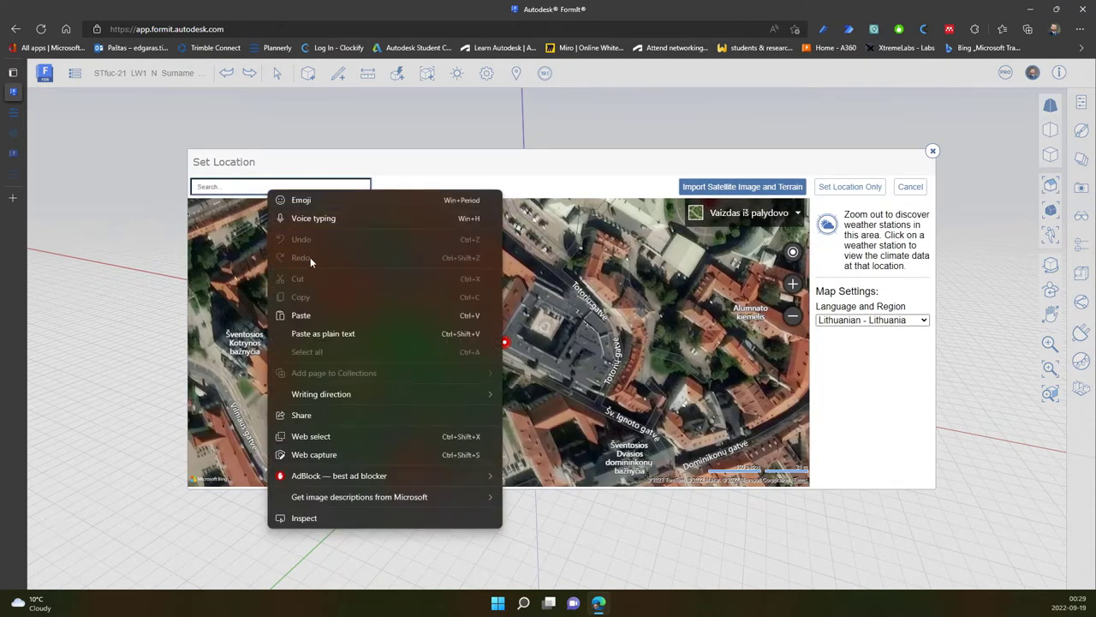
pyautogui.click(321, 317)
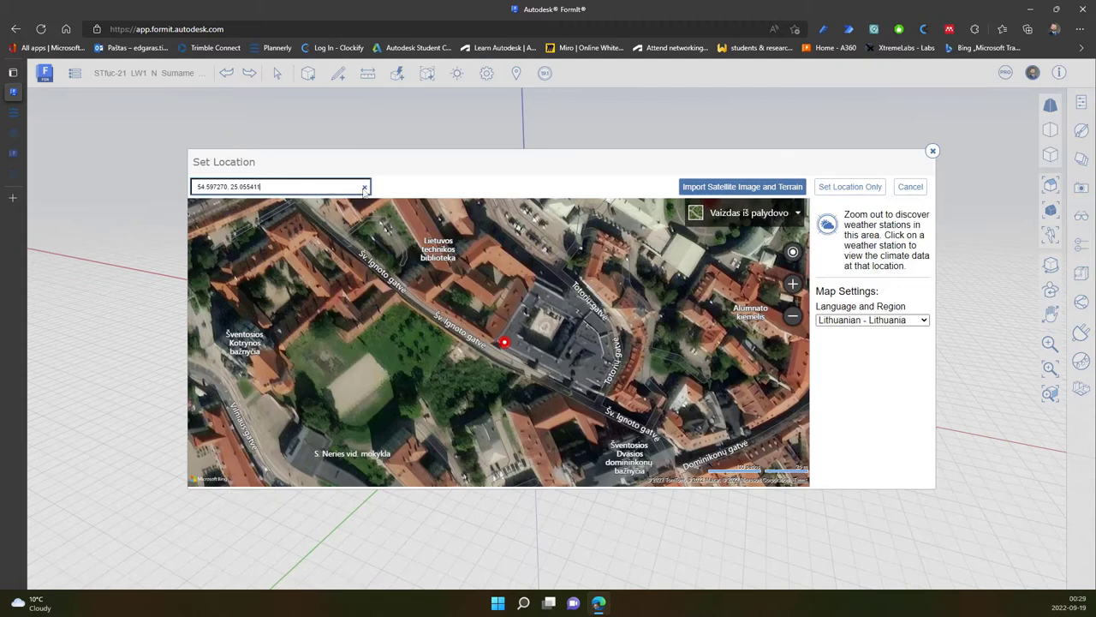
pyautogui.click(365, 188)
pyautogui.click(12, 113)
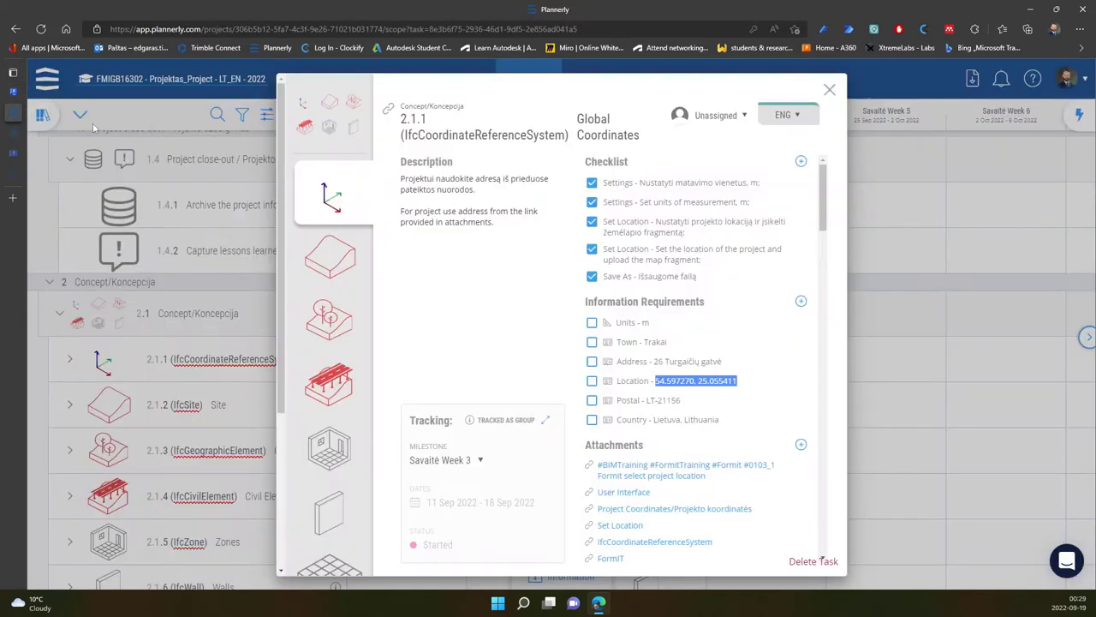
pyautogui.click(647, 360)
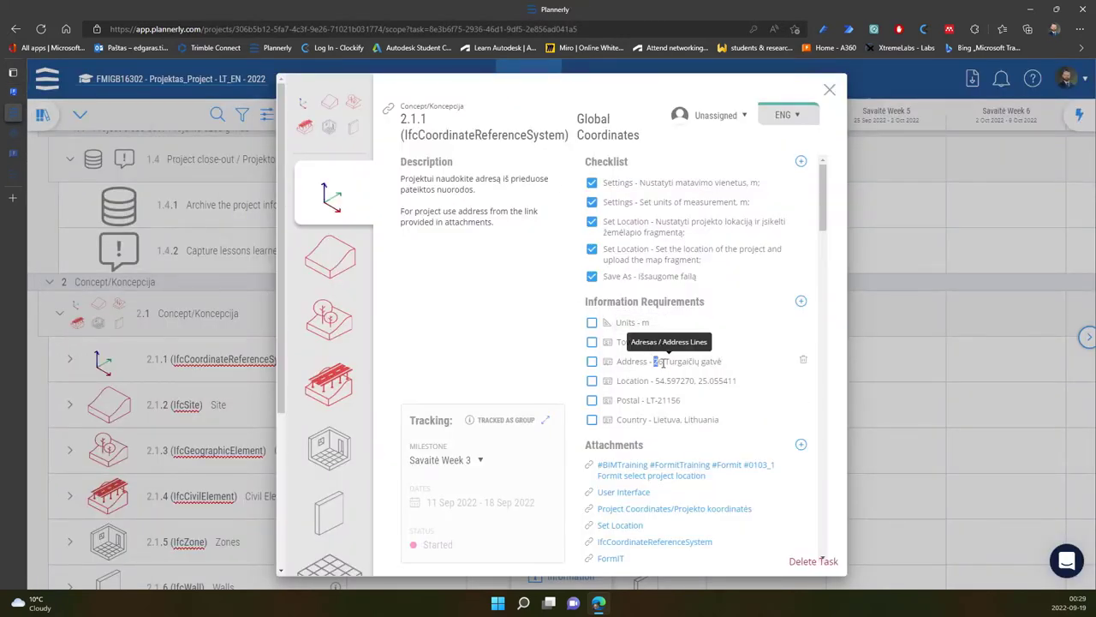
pyautogui.moveTo(669, 363); pyautogui.dragTo(724, 364)
pyautogui.rightClick(724, 364)
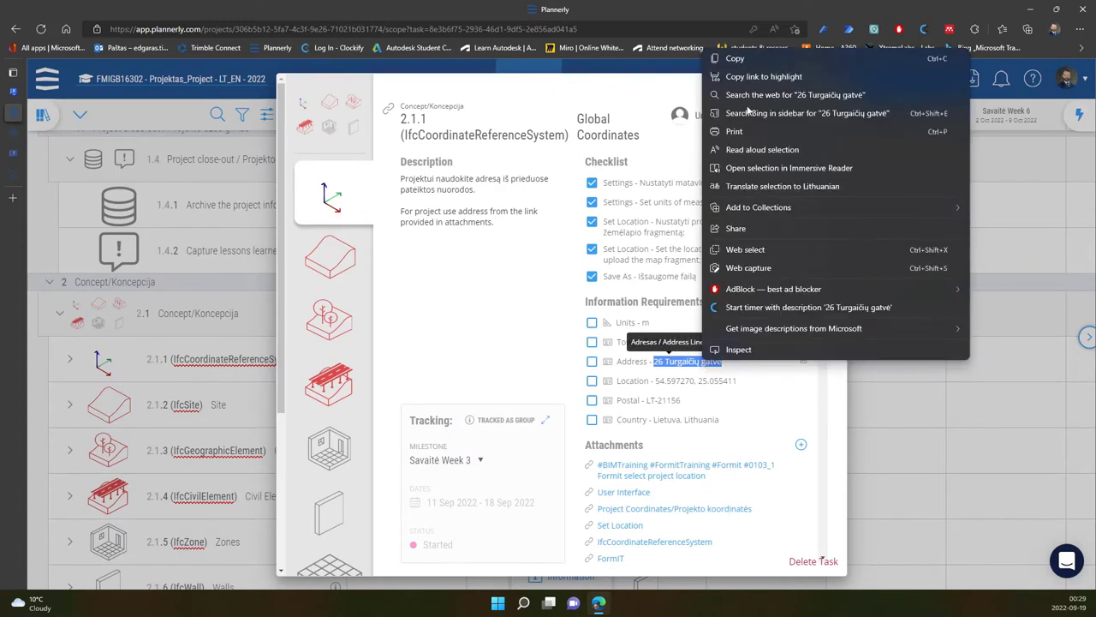
pyautogui.click(736, 58)
pyautogui.click(13, 91)
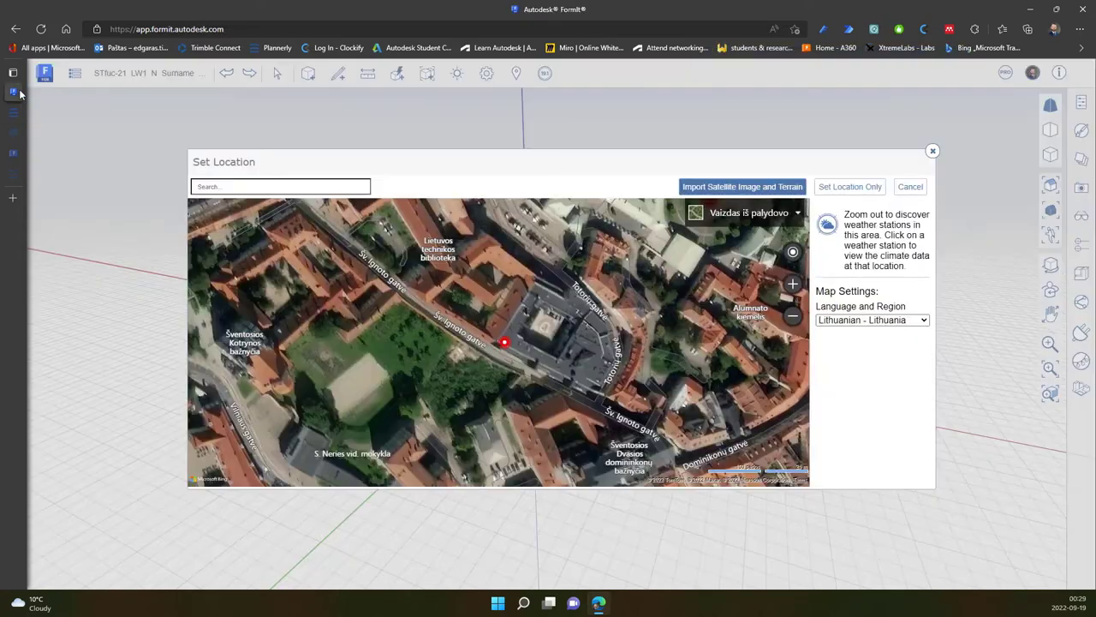
pyautogui.rightClick(262, 185)
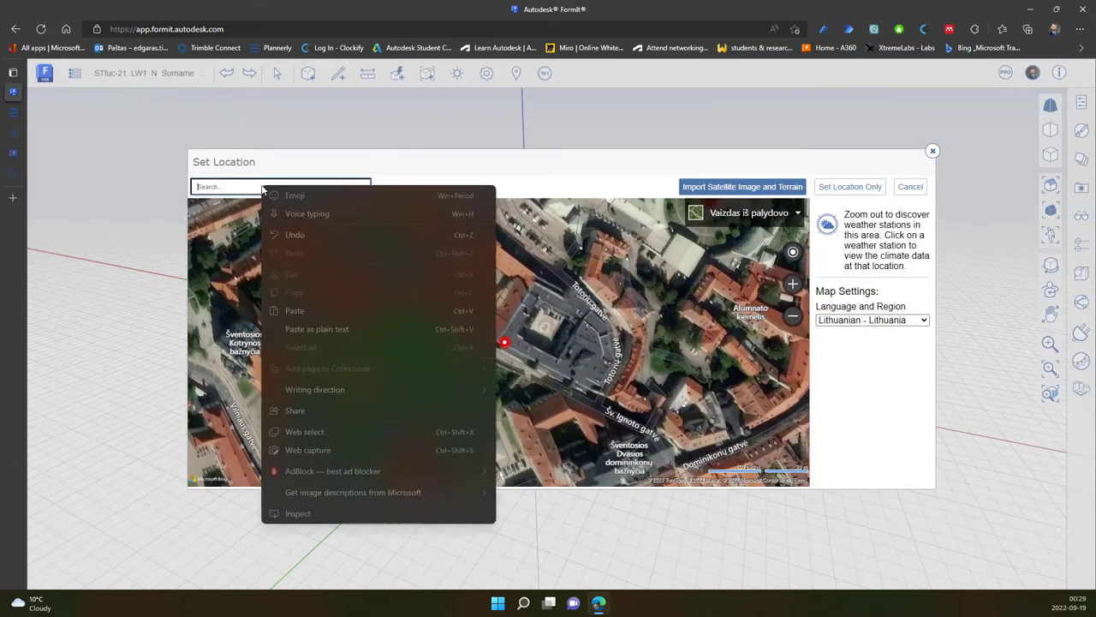
pyautogui.click(296, 311)
pyautogui.click(316, 215)
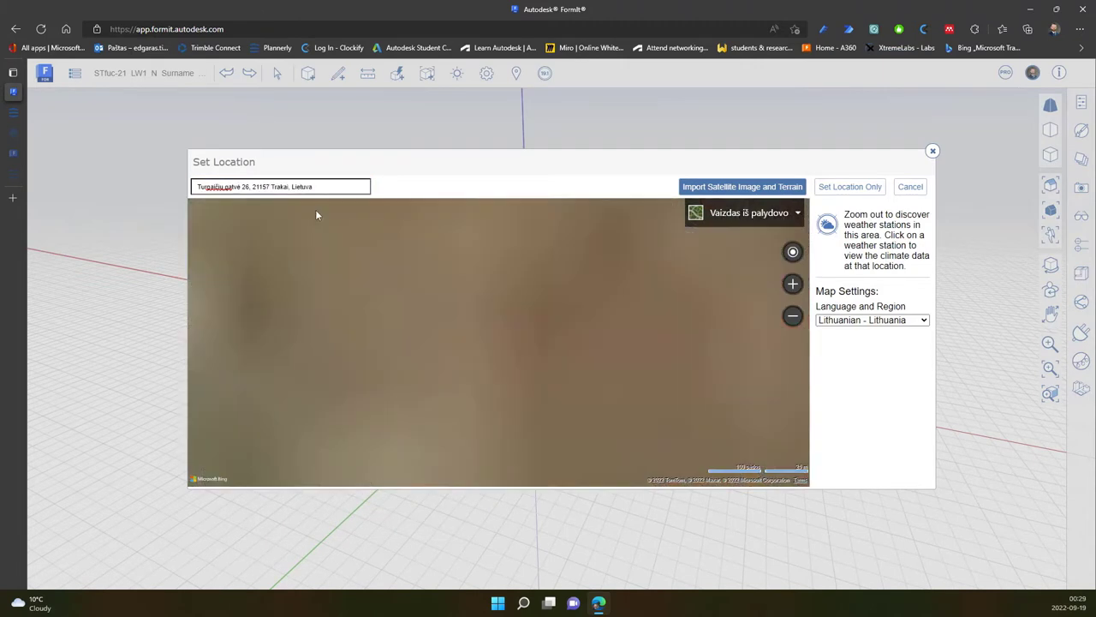
pyautogui.moveTo(574, 316); pyautogui.dragTo(522, 366)
# Zoom and pan the satellite map to centre on the red Trakai location marker
pyautogui.scroll(-1, 495, 372)
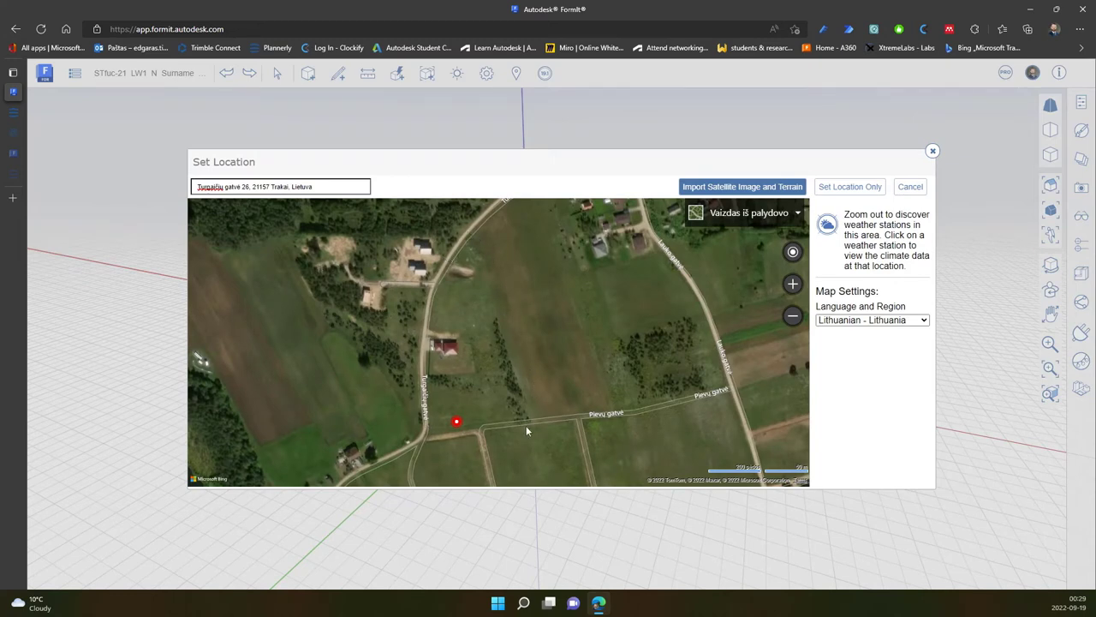
pyautogui.scroll(-1, 419, 382)
pyautogui.scroll(-1, 411, 377)
pyautogui.scroll(-1, 407, 377)
pyautogui.scroll(-1, 406, 377)
pyautogui.scroll(-1, 405, 377)
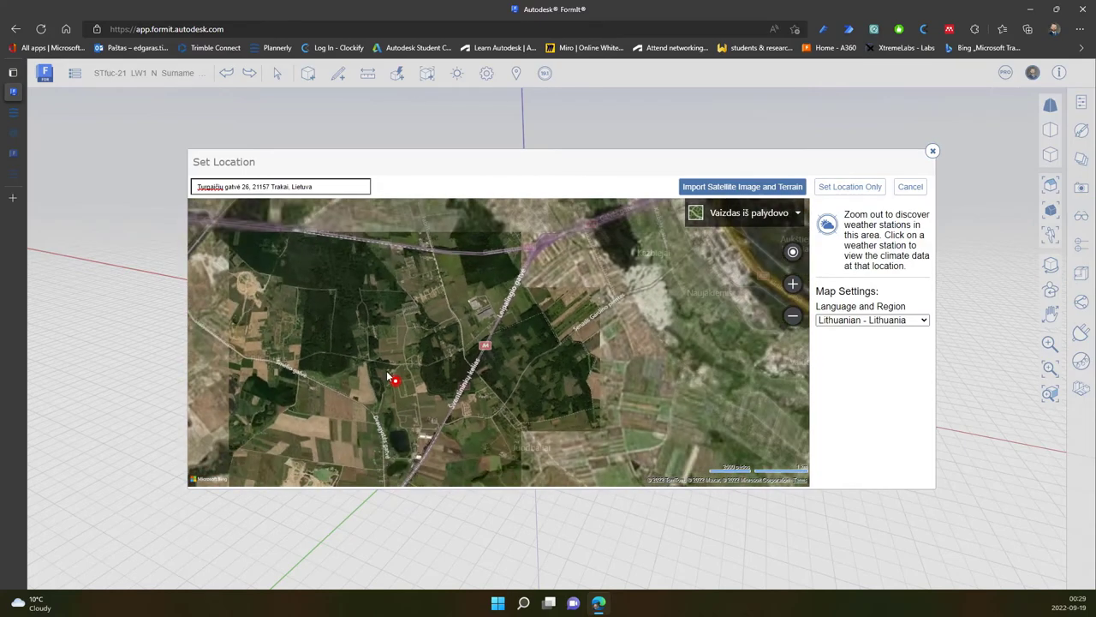
pyautogui.scroll(-1, 405, 377)
pyautogui.scroll(-1, 402, 377)
pyautogui.scroll(-1, 399, 377)
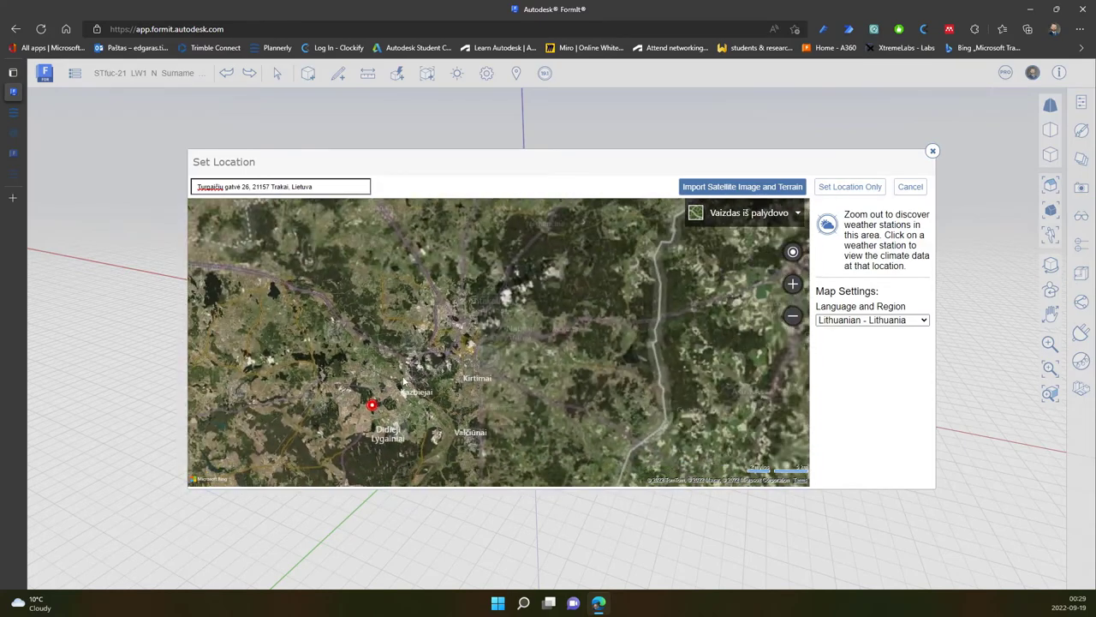
pyautogui.scroll(-1, 397, 377)
pyautogui.scroll(1, 397, 377)
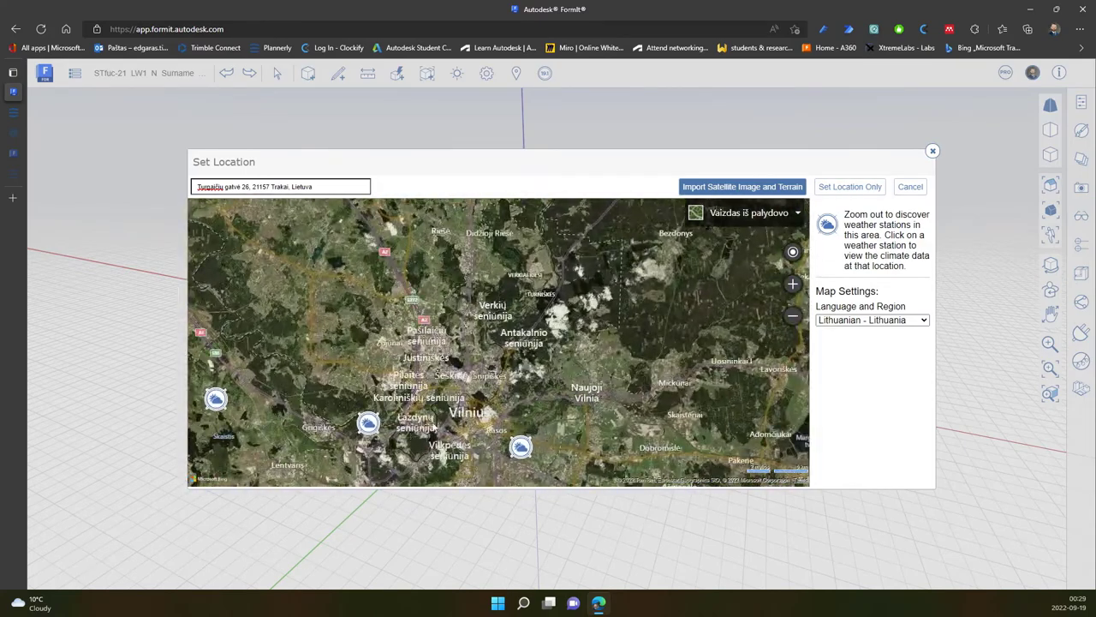
pyautogui.scroll(-1, 525, 331)
pyautogui.scroll(1, 409, 423)
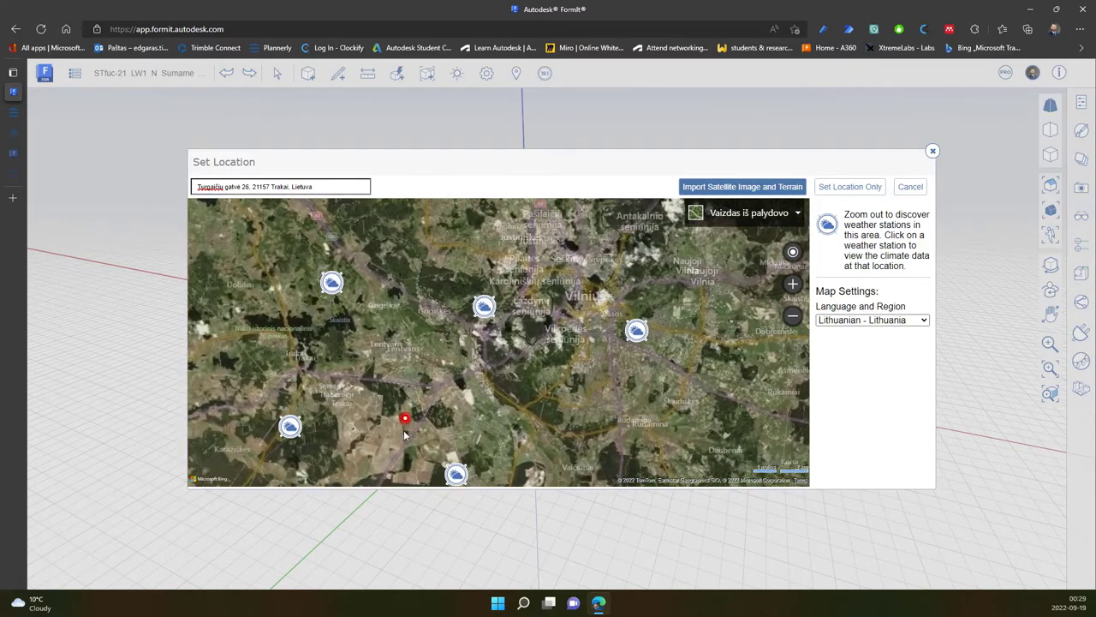
pyautogui.scroll(2, 409, 420)
pyautogui.scroll(2, 408, 408)
pyautogui.scroll(1, 408, 381)
pyautogui.scroll(1, 423, 392)
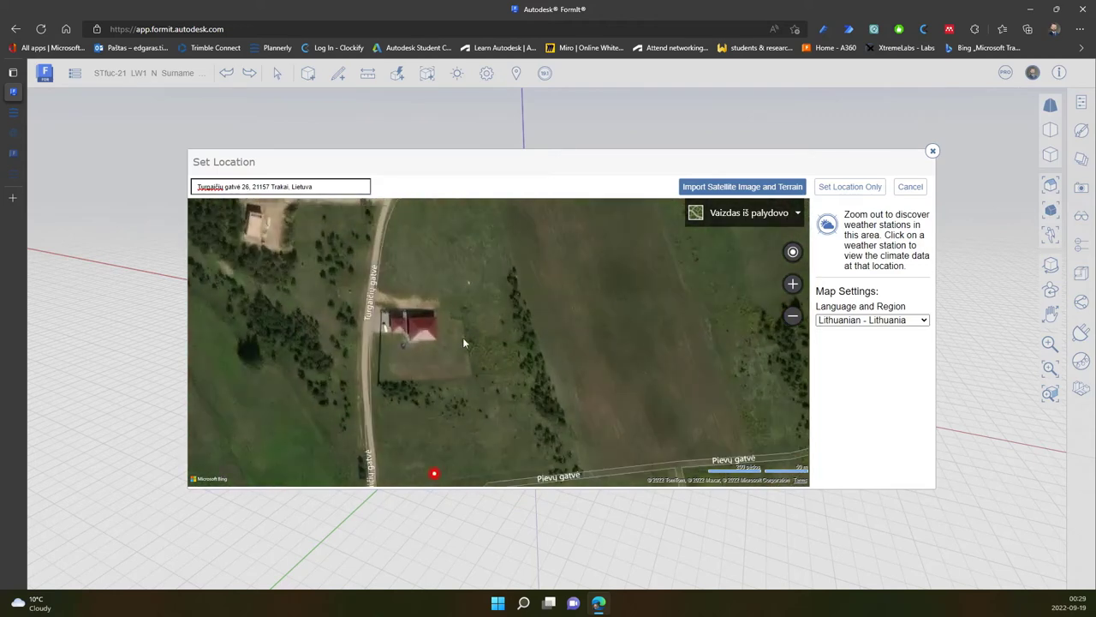
pyautogui.scroll(-2, 462, 345)
pyautogui.scroll(-1, 429, 335)
pyautogui.scroll(2, 440, 318)
pyautogui.scroll(2, 420, 370)
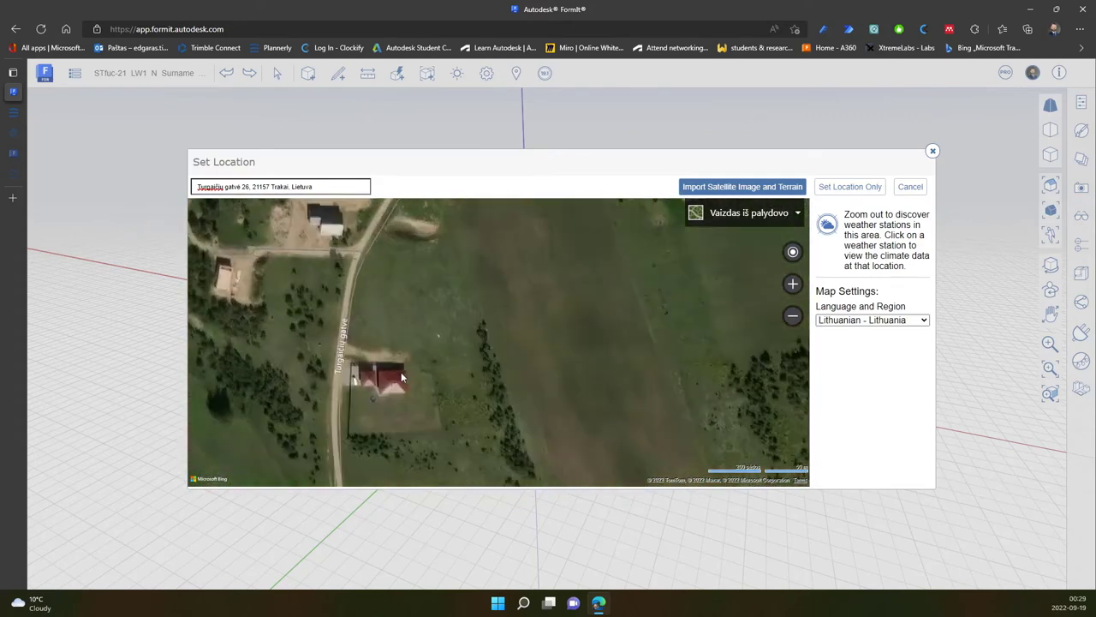
pyautogui.scroll(-1, 380, 389)
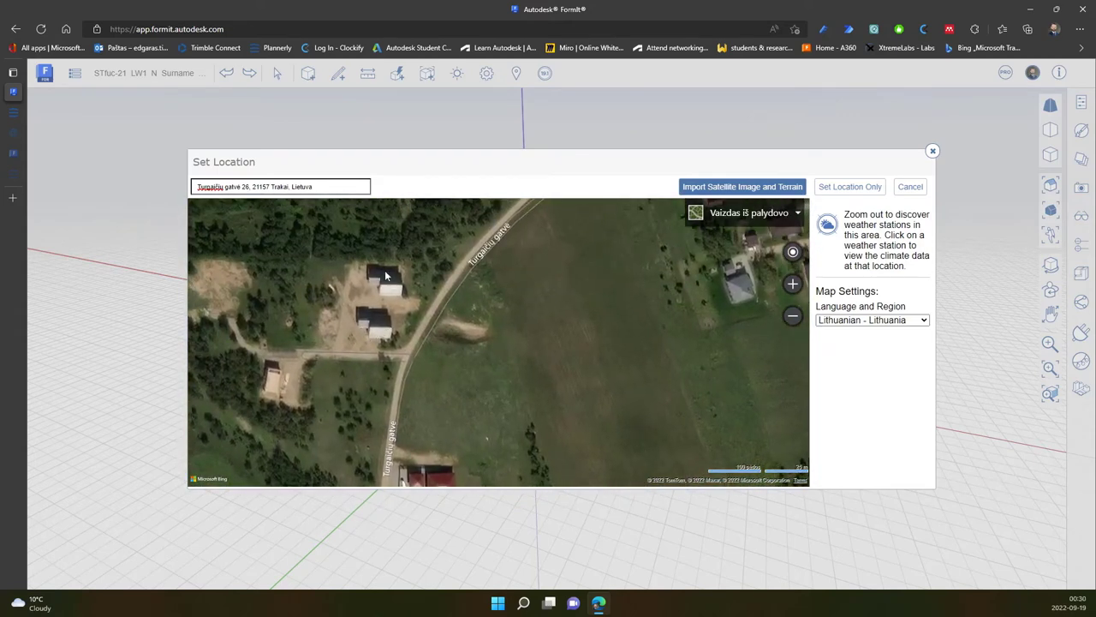
pyautogui.moveTo(459, 385); pyautogui.dragTo(460, 276)
pyautogui.moveTo(439, 378); pyautogui.dragTo(431, 258)
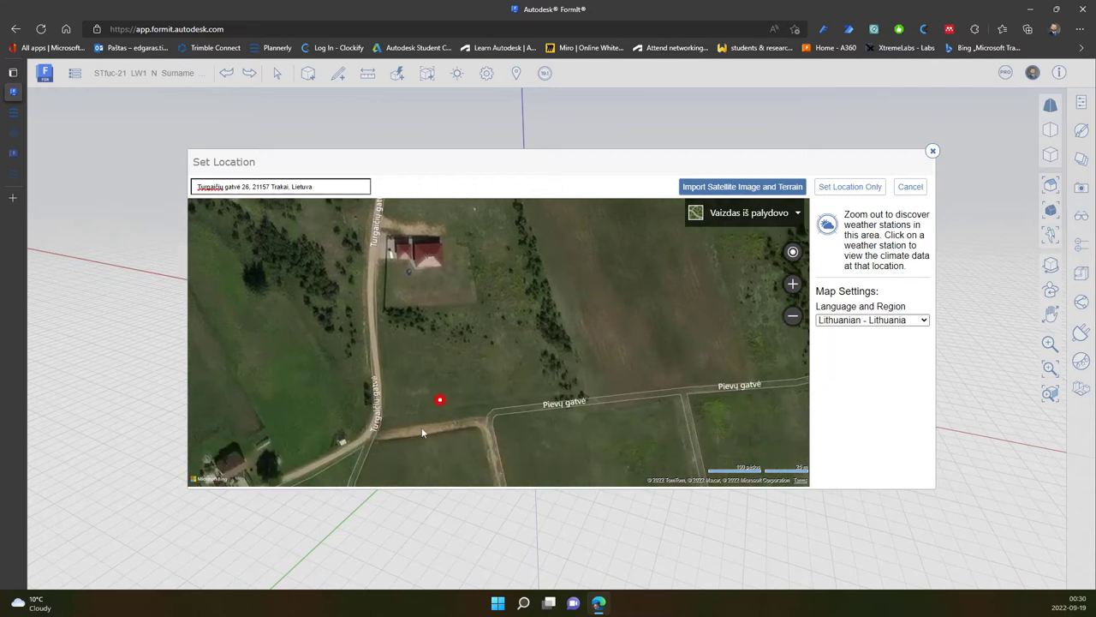
pyautogui.scroll(1, 483, 367)
pyautogui.scroll(-2, 506, 358)
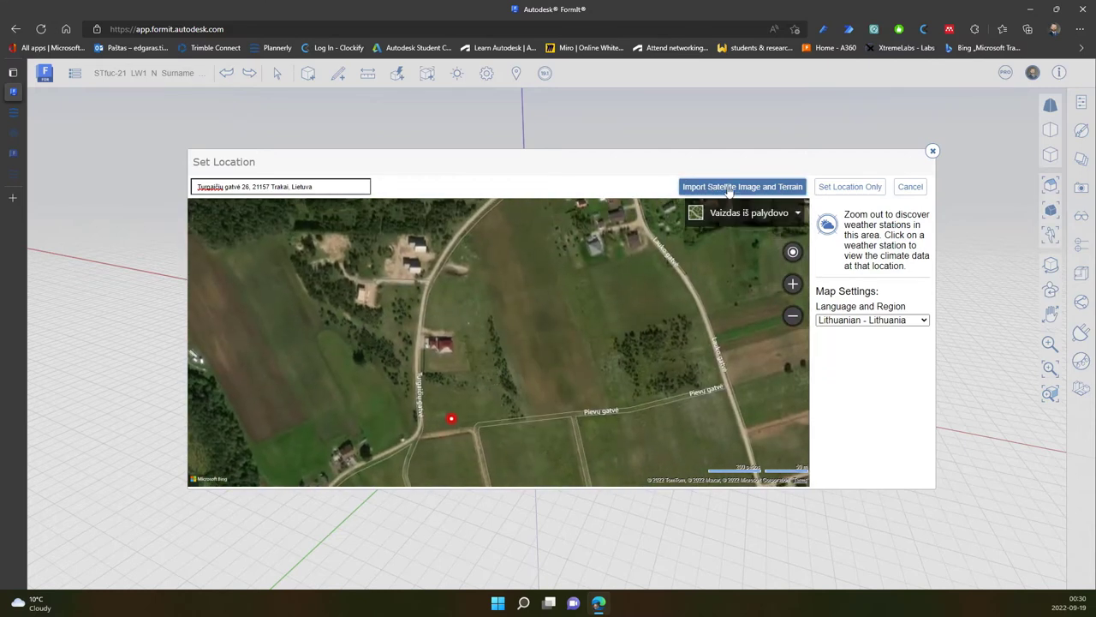
# Import the Trakai plot's satellite imagery, framing the area around the crosshair
pyautogui.click(729, 186)
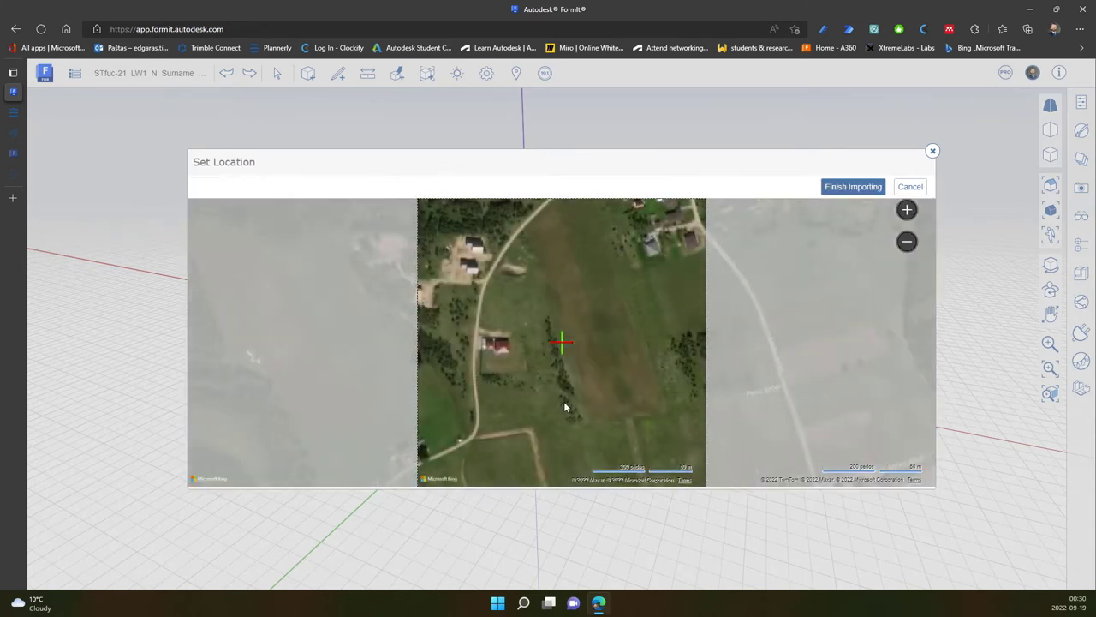
pyautogui.scroll(2, 596, 340)
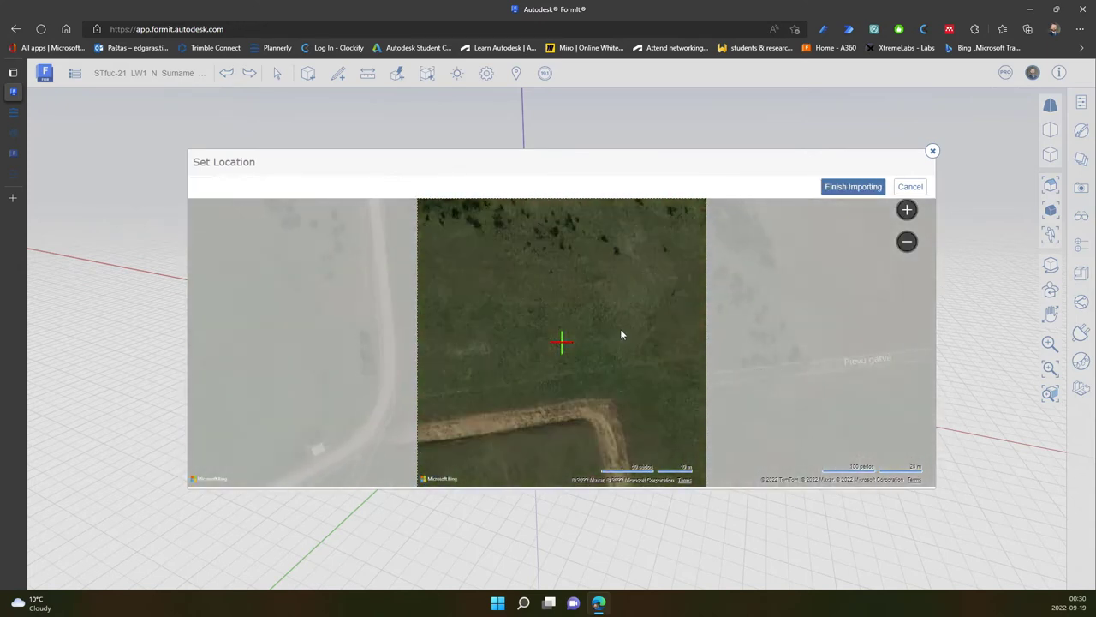
pyautogui.moveTo(645, 278); pyautogui.dragTo(634, 310)
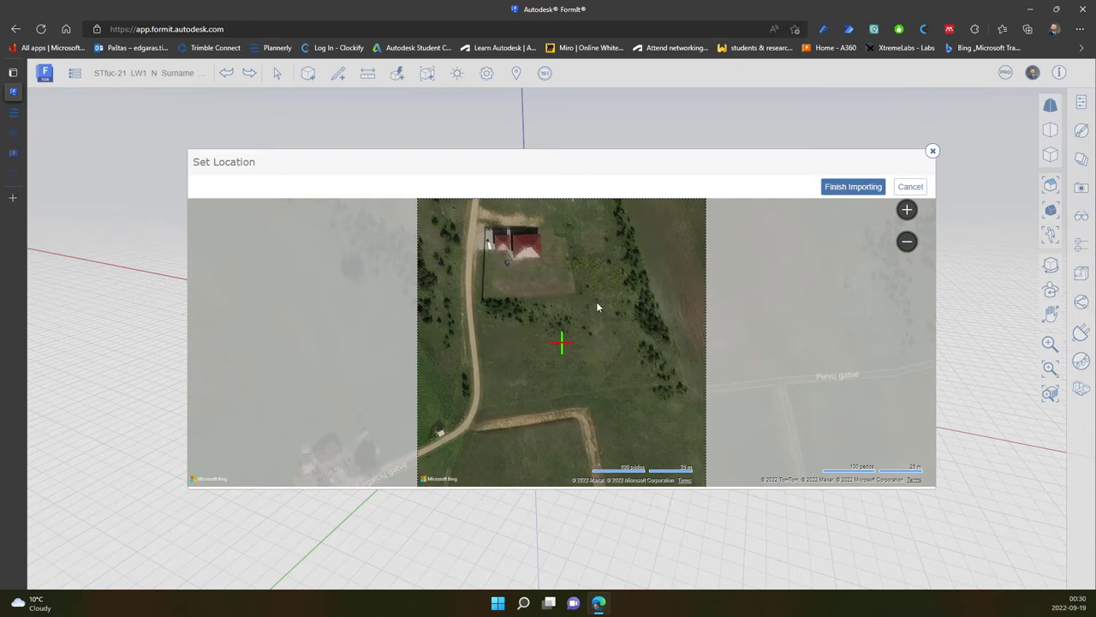
pyautogui.click(848, 189)
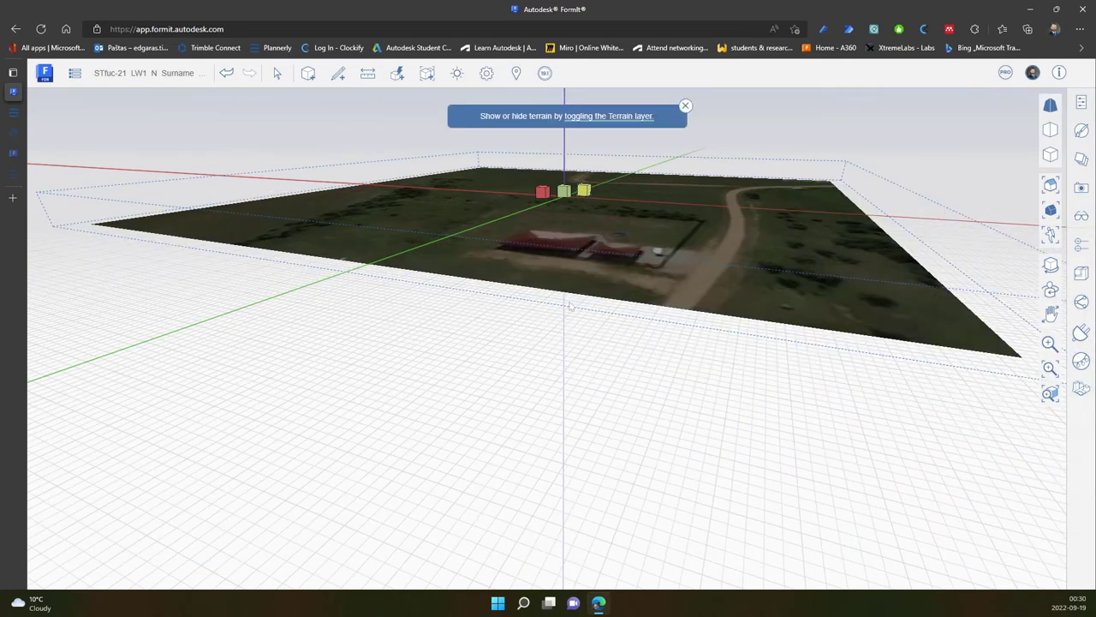
pyautogui.scroll(5, 570, 307)
pyautogui.moveTo(550, 385); pyautogui.dragTo(456, 452, button='middle')
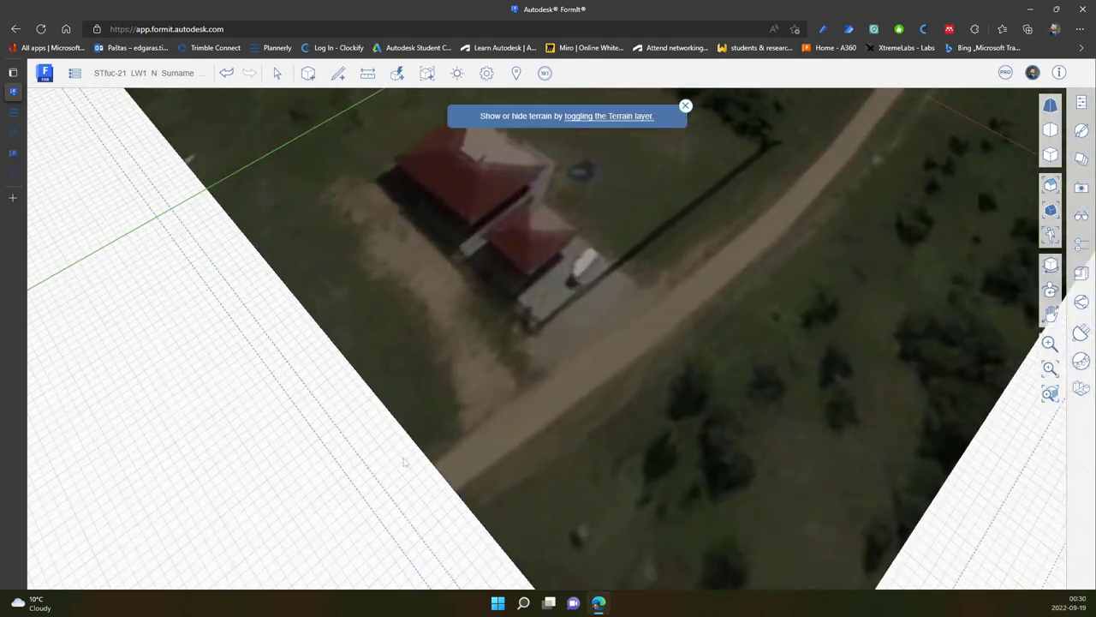
pyautogui.scroll(-5, 456, 452)
pyautogui.scroll(-3, 456, 453)
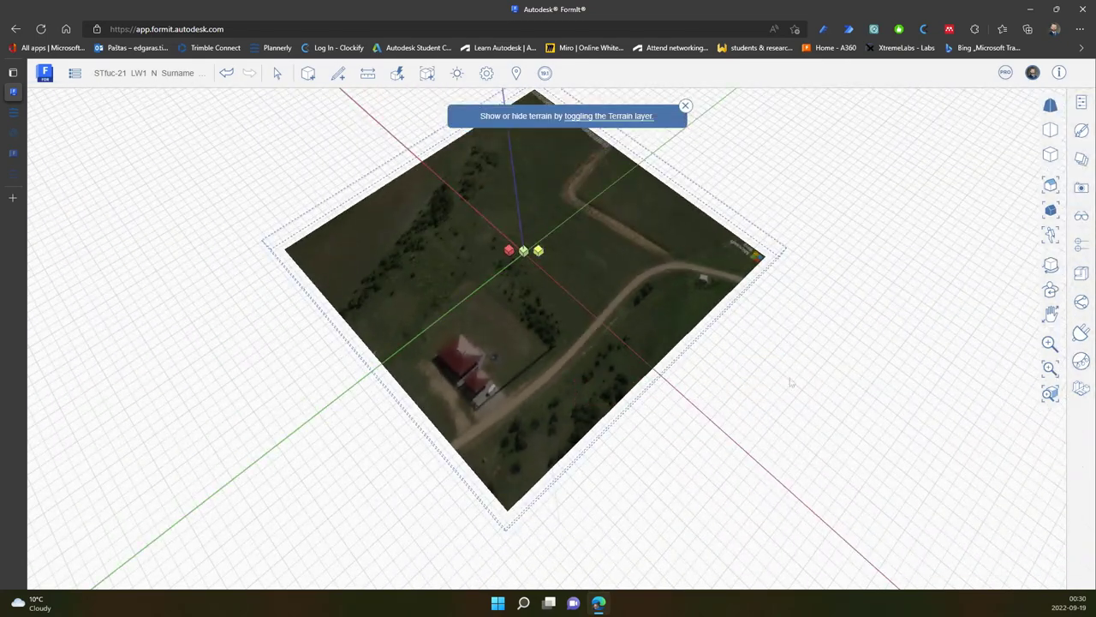
pyautogui.scroll(3, 491, 377)
pyautogui.moveTo(791, 396)
pyautogui.mouseDown(button='middle')
pyautogui.moveTo(491, 377)
pyautogui.moveTo(406, 328)
pyautogui.mouseUp(button='middle')
pyautogui.scroll(3, 733, 402)
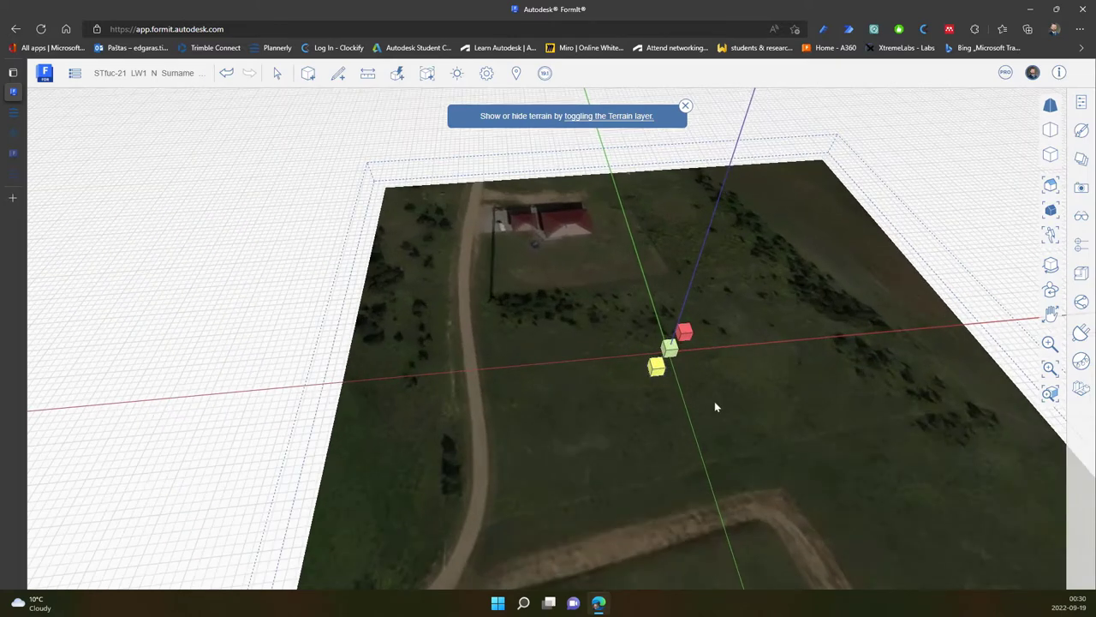
pyautogui.moveTo(733, 396); pyautogui.dragTo(763, 465, button='middle')
pyautogui.moveTo(780, 399); pyautogui.dragTo(485, 355, button='middle')
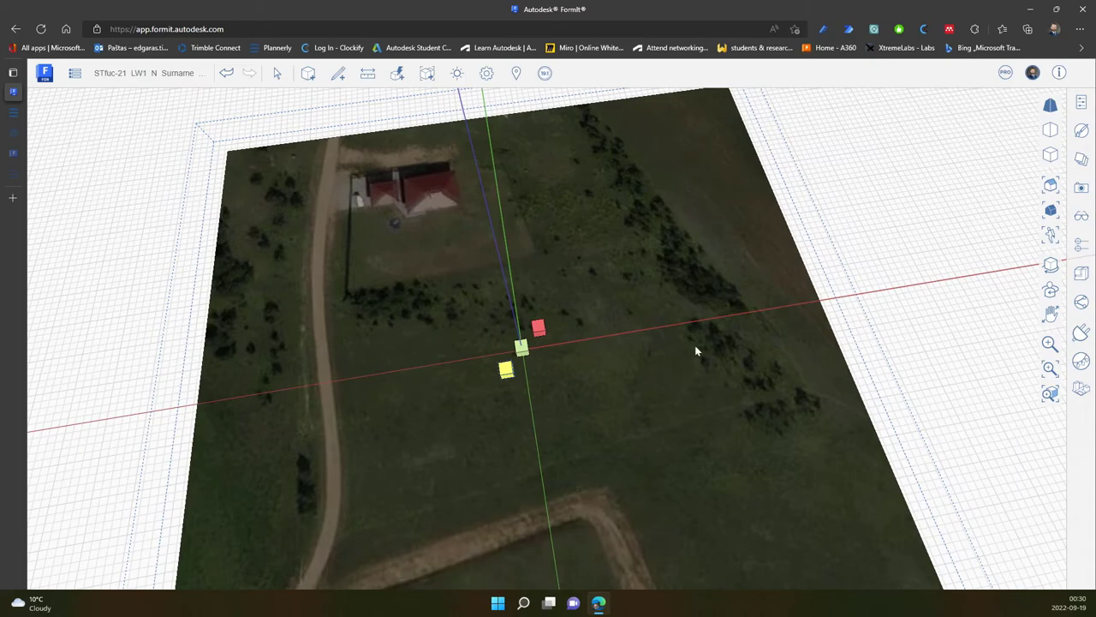
pyautogui.moveTo(536, 431)
pyautogui.mouseDown(button='middle')
pyautogui.moveTo(746, 303)
pyautogui.moveTo(560, 347)
pyautogui.moveTo(490, 440)
pyautogui.moveTo(372, 311)
pyautogui.moveTo(552, 338)
pyautogui.mouseUp(button='middle')
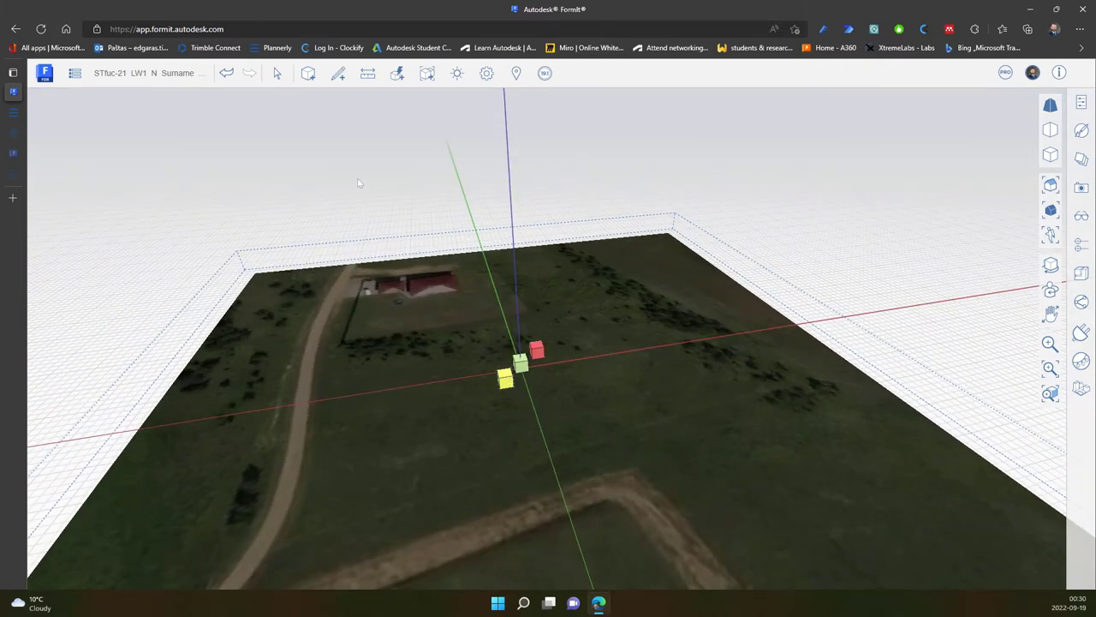
# Show the sun path with shadows, set the sun date to Aug 21, and view the arc
pyautogui.click(459, 75)
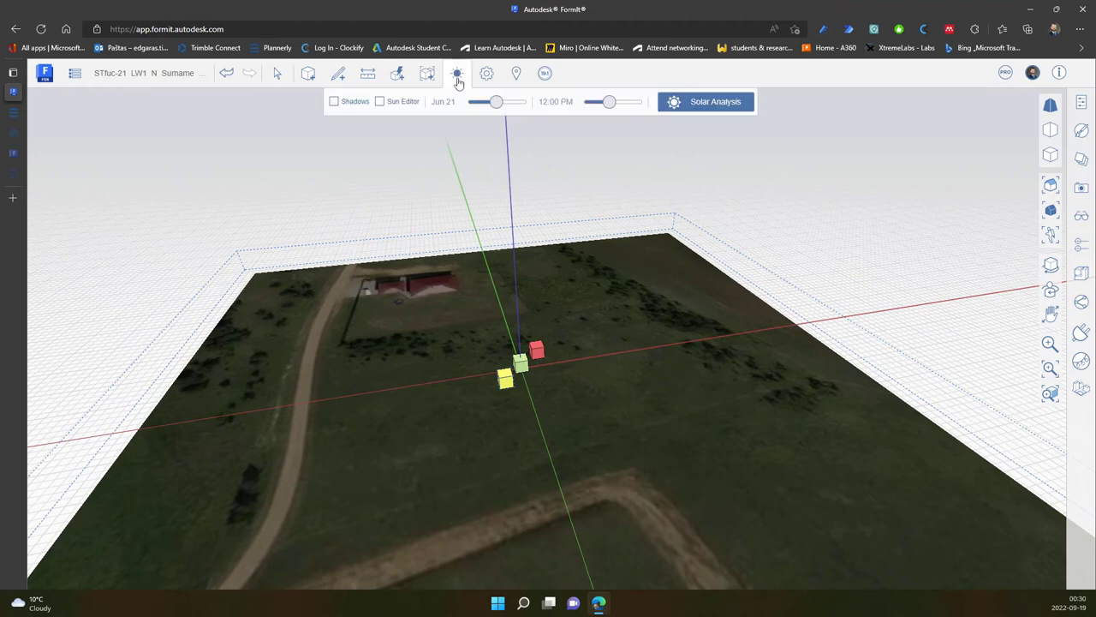
pyautogui.click(398, 103)
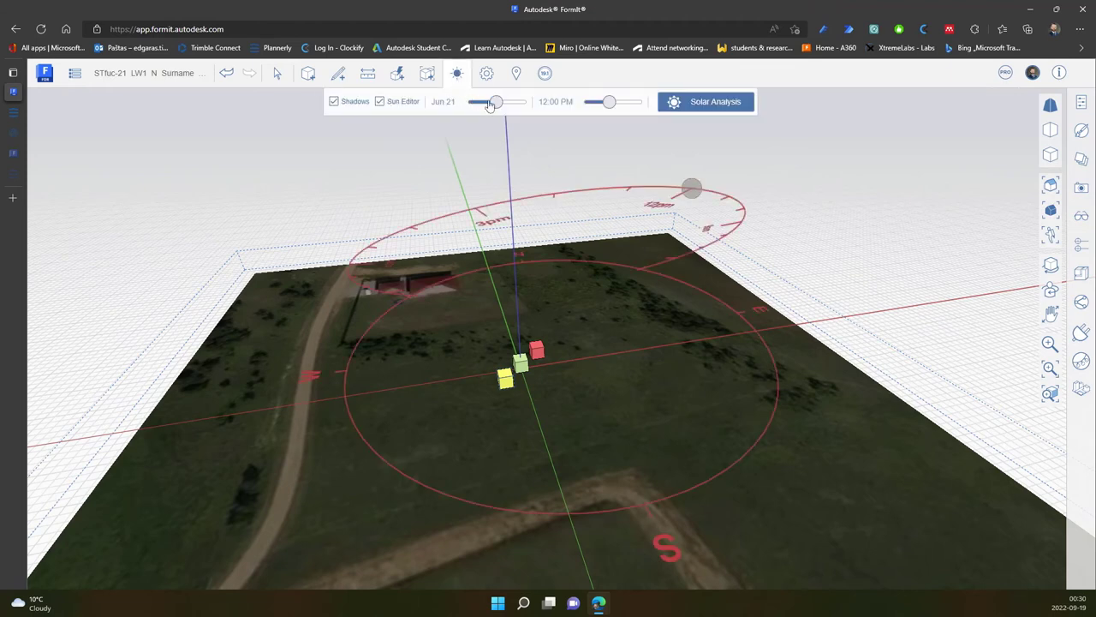
pyautogui.moveTo(493, 104); pyautogui.dragTo(506, 104)
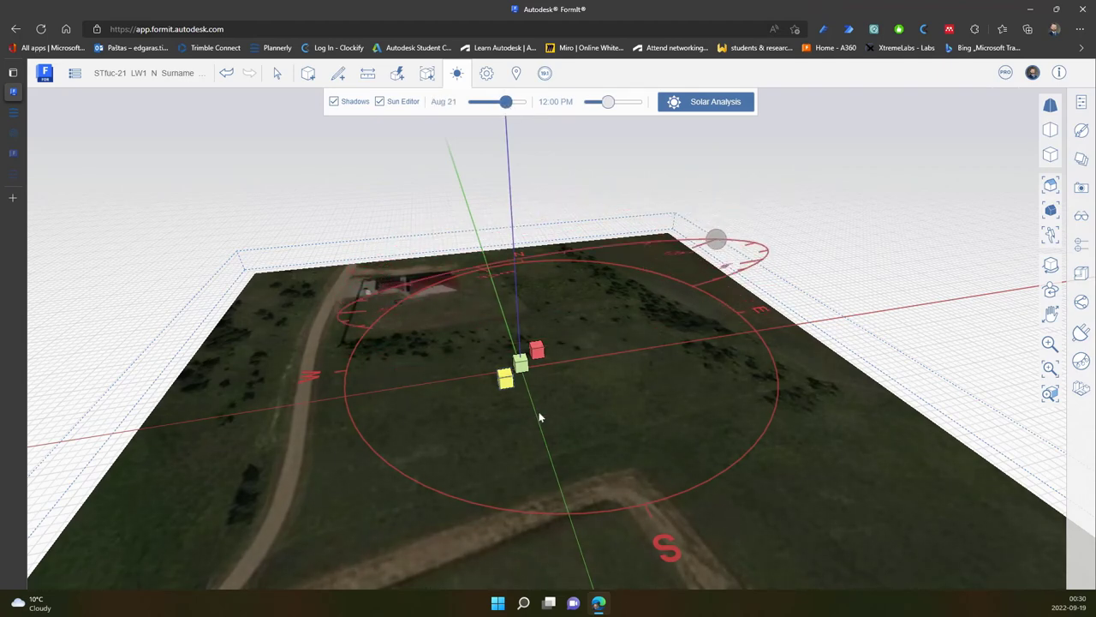
pyautogui.moveTo(497, 465); pyautogui.dragTo(734, 390, button='middle')
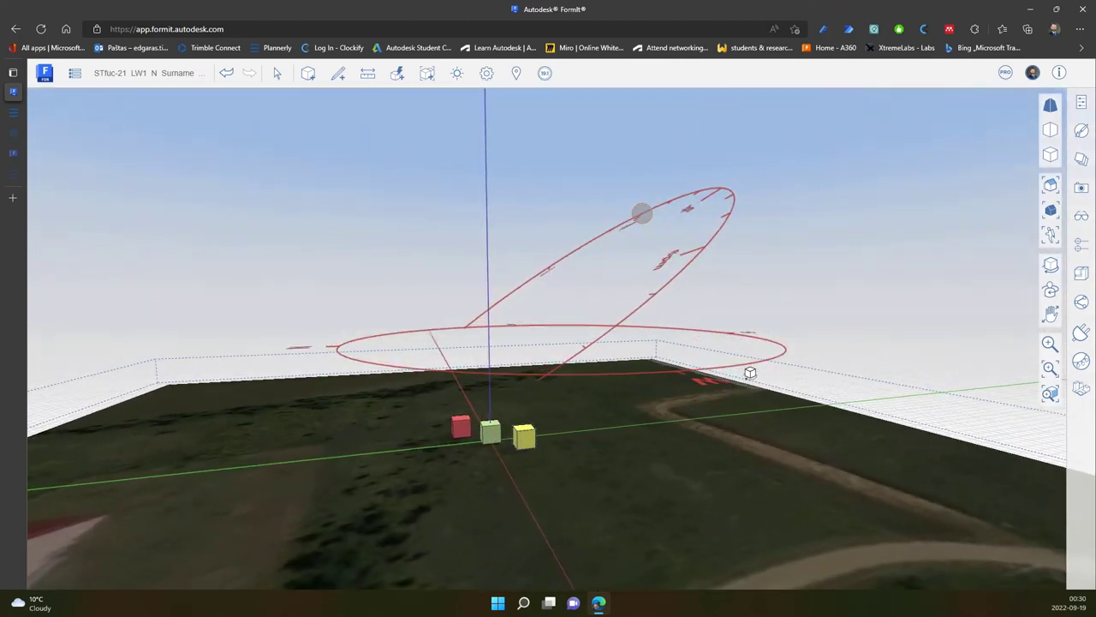
pyautogui.moveTo(754, 373)
pyautogui.mouseDown(button='middle')
pyautogui.moveTo(800, 358)
pyautogui.moveTo(834, 367)
pyautogui.moveTo(791, 391)
pyautogui.moveTo(756, 388)
pyautogui.moveTo(756, 372)
pyautogui.moveTo(791, 340)
pyautogui.moveTo(700, 369)
pyautogui.moveTo(357, 408)
pyautogui.moveTo(266, 458)
pyautogui.moveTo(482, 323)
pyautogui.moveTo(542, 422)
pyautogui.moveTo(506, 421)
pyautogui.moveTo(502, 398)
pyautogui.mouseUp(button='middle')
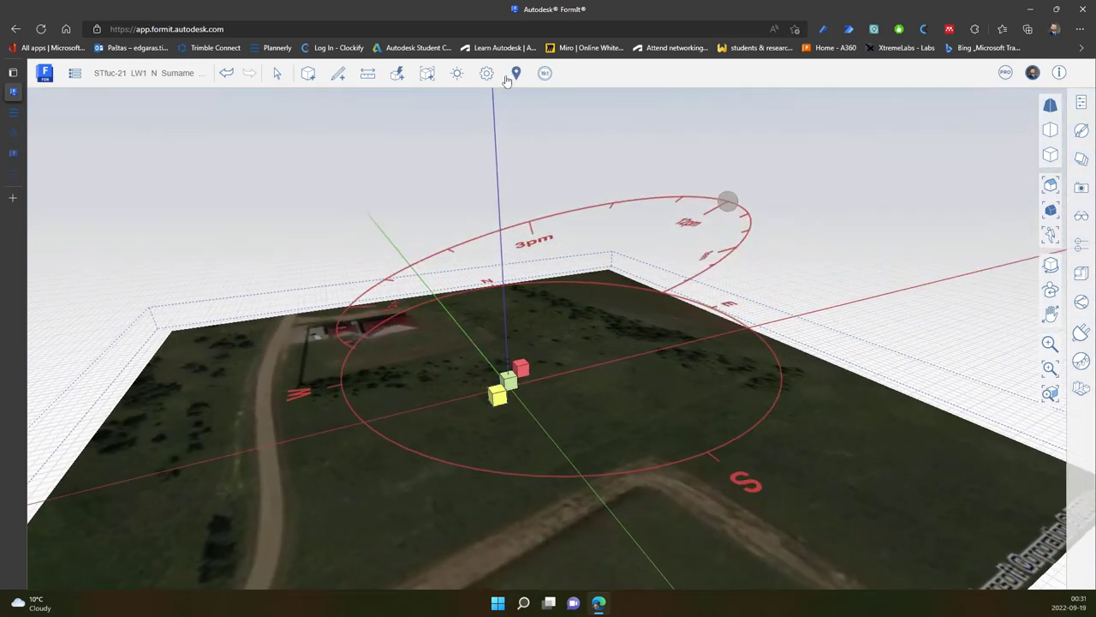
# Look over the Insight options, then hide the sun-path compass
pyautogui.click(456, 72)
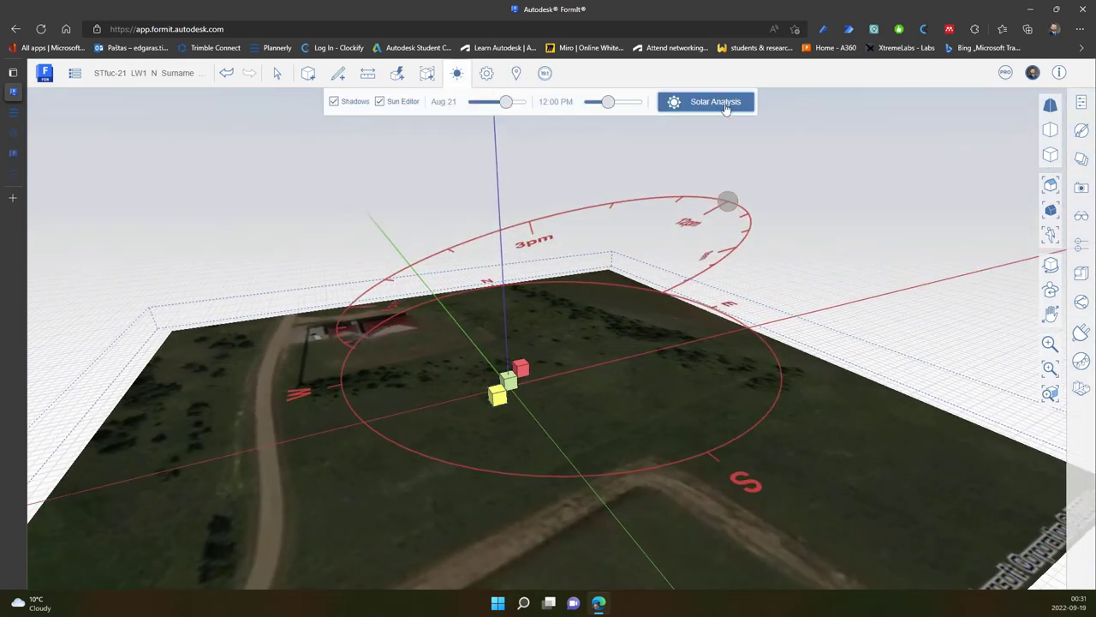
pyautogui.click(545, 73)
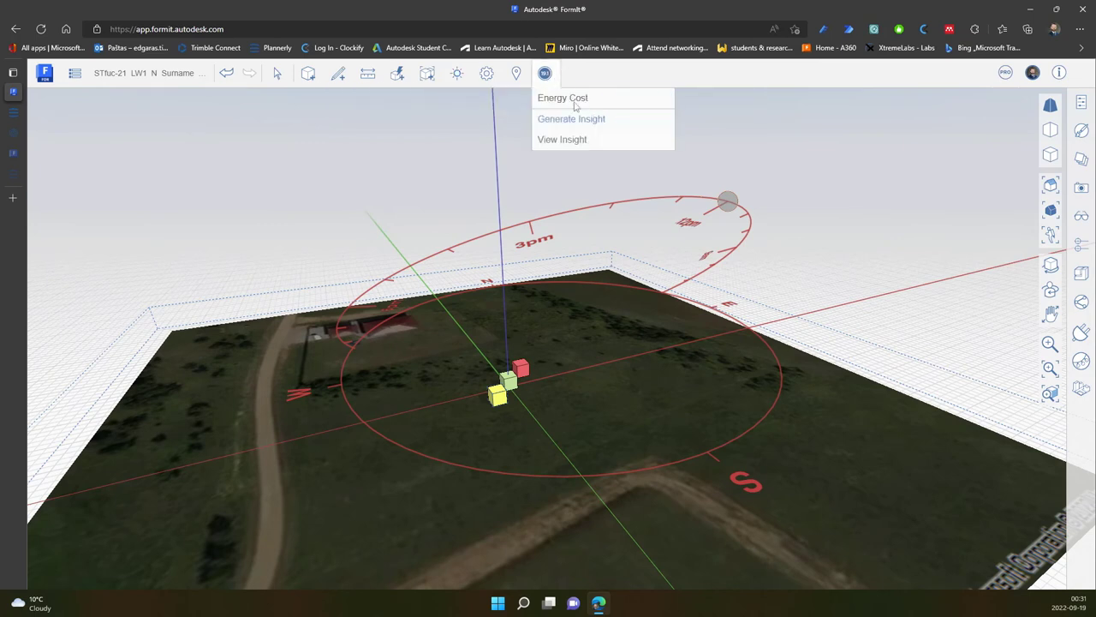
pyautogui.click(544, 75)
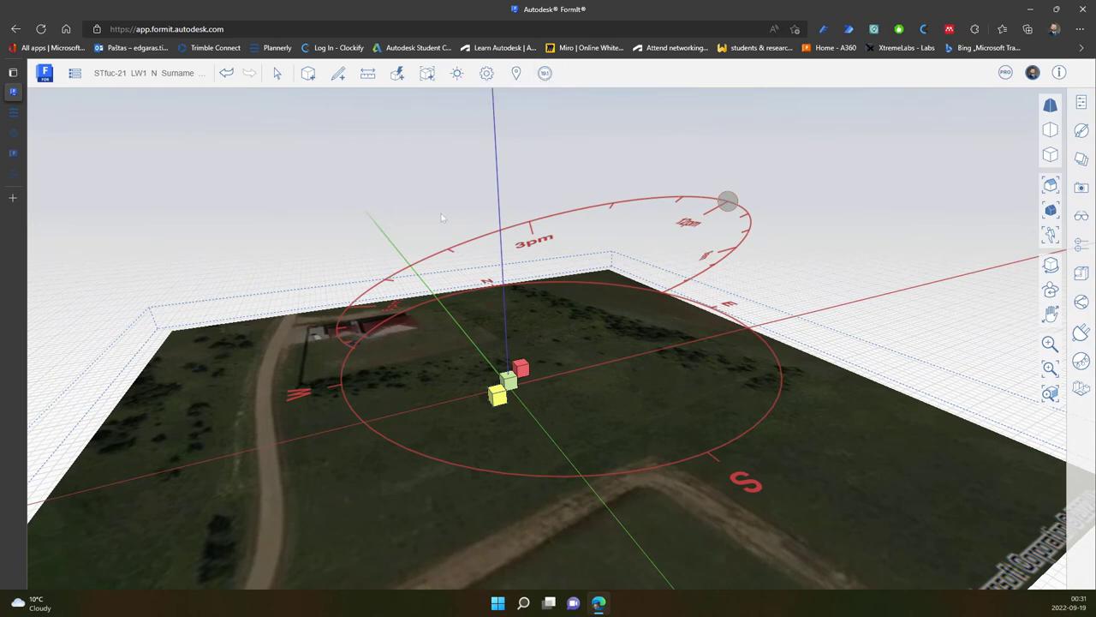
pyautogui.click(458, 75)
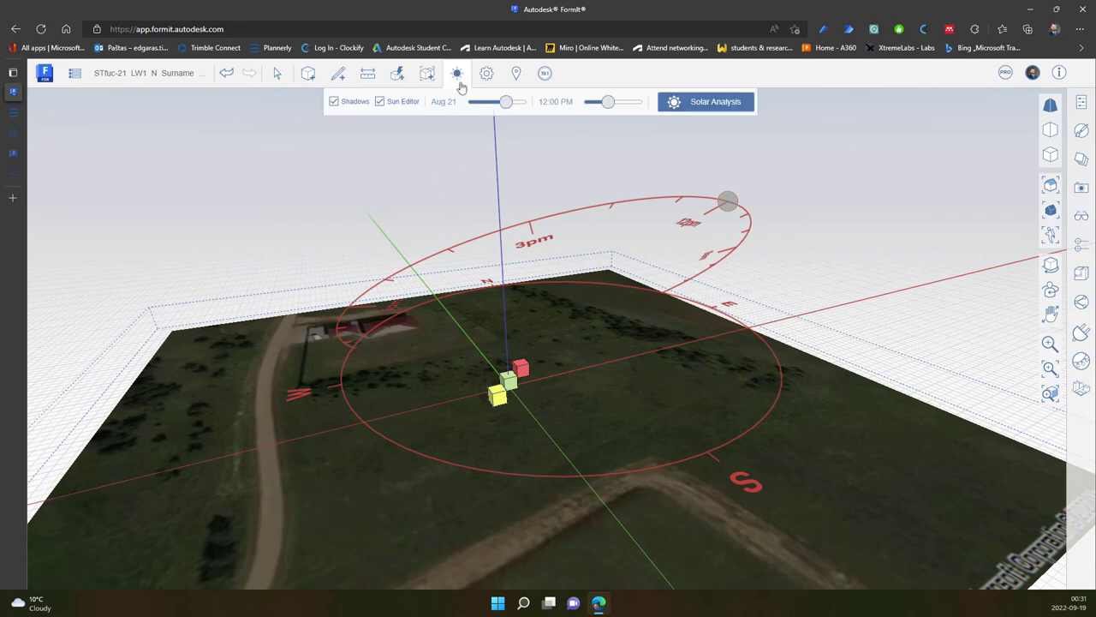
pyautogui.click(393, 104)
pyautogui.moveTo(386, 257); pyautogui.dragTo(428, 301, button='middle')
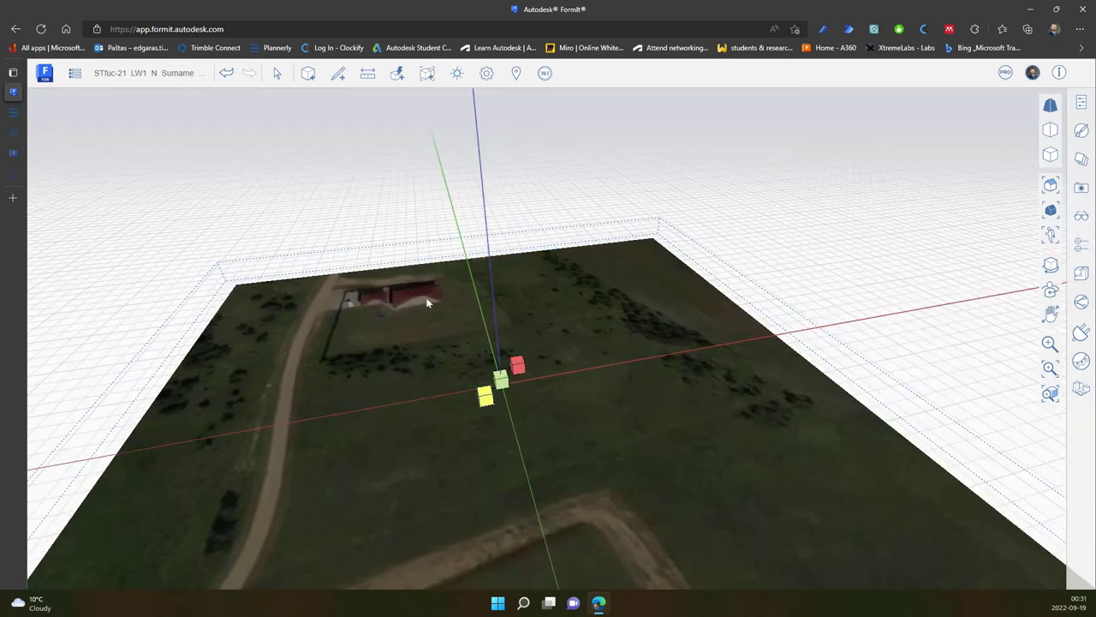